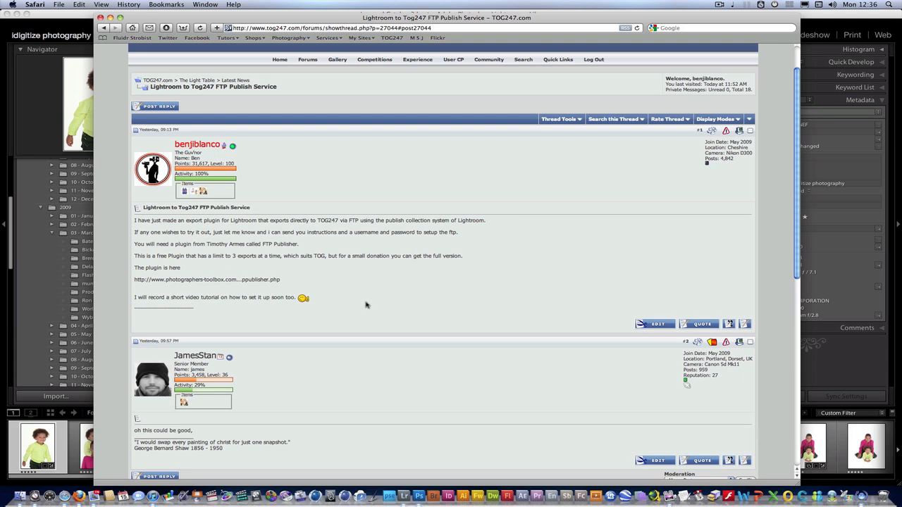
- Open the FTP Publisher page in a new Safari tab and download the plug-in
super+click(237, 282)
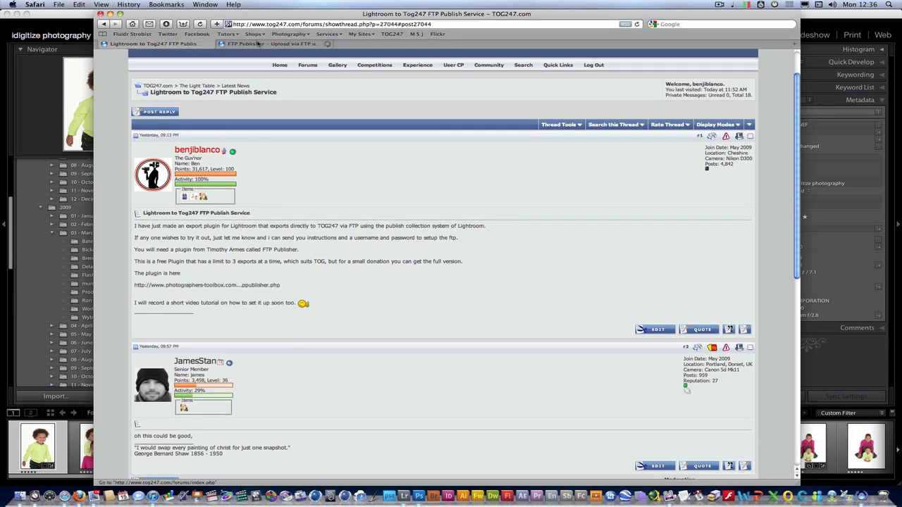
key(ctrl+Tab)
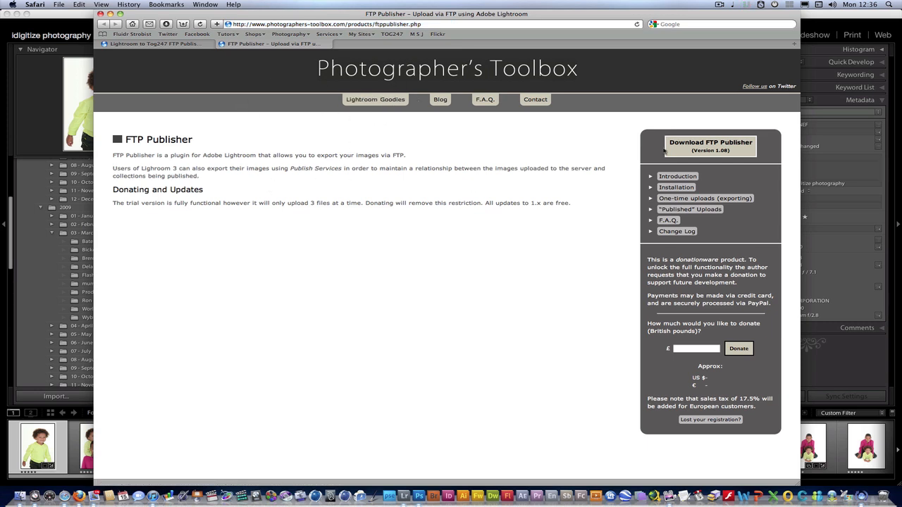
click(712, 144)
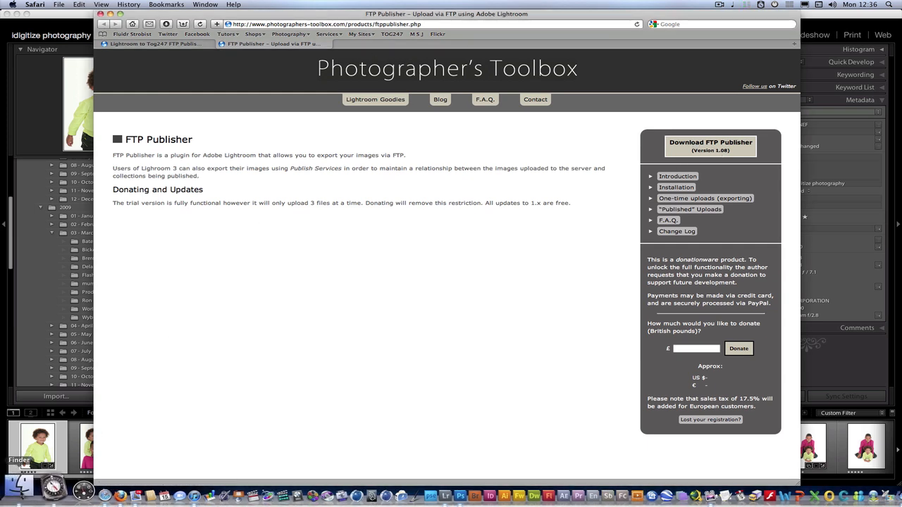
click(21, 485)
- Copy FTPPublisher.lrplugin from the Finder Downloads folder
click(177, 86)
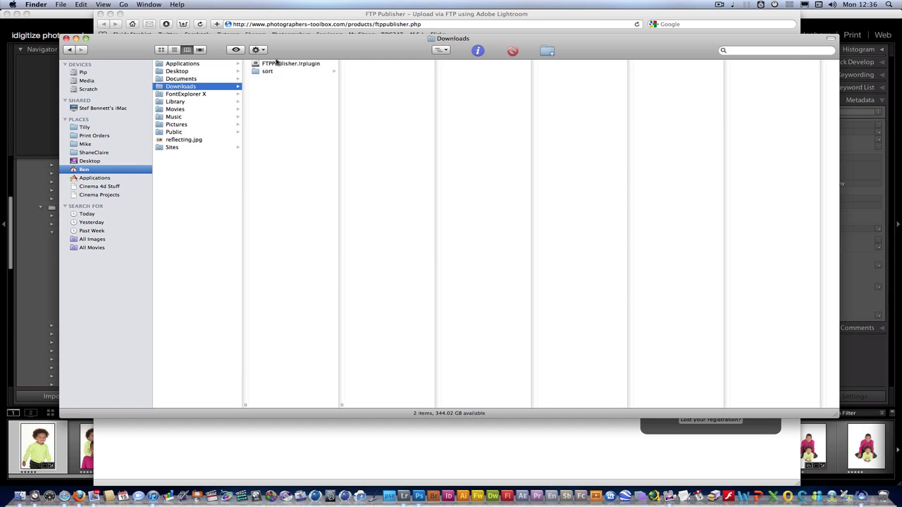
click(282, 63)
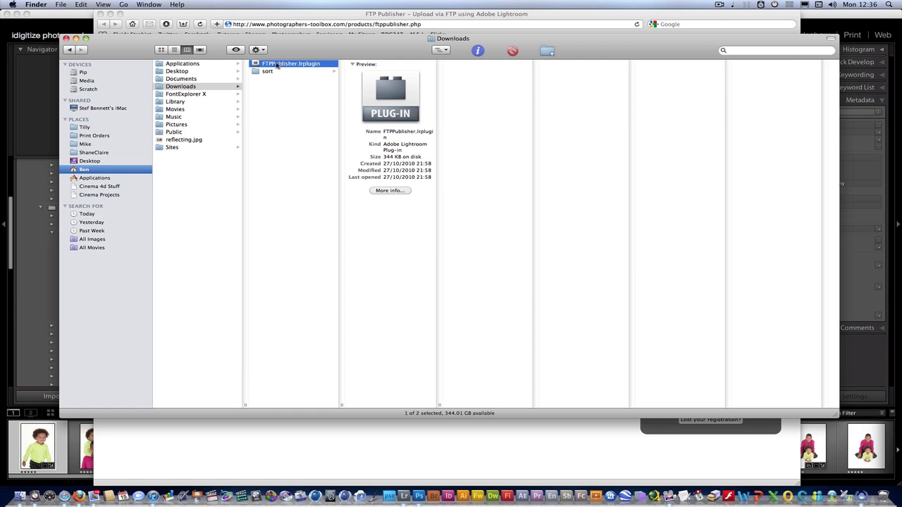
right_click(277, 64)
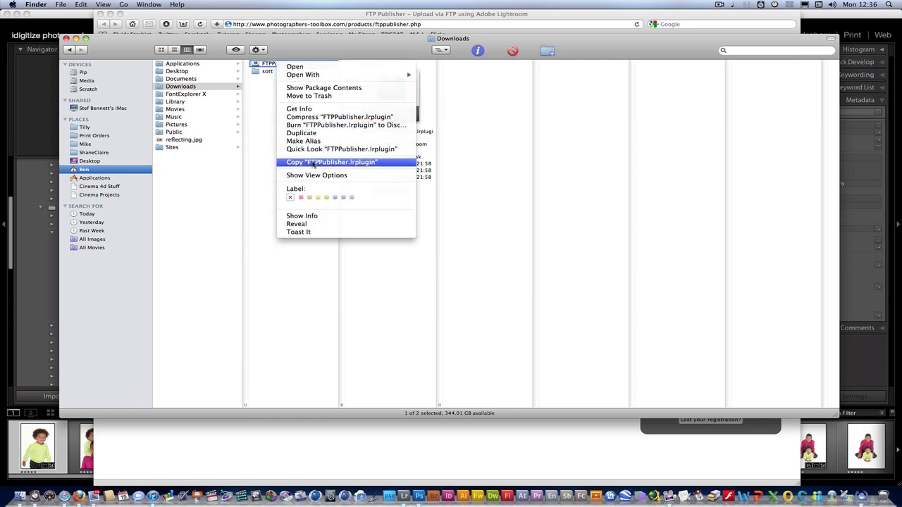
click(314, 163)
- Paste FTPPublisher.lrplugin into Scratch › Software › Installed › Lightroom, then close Finder
click(88, 89)
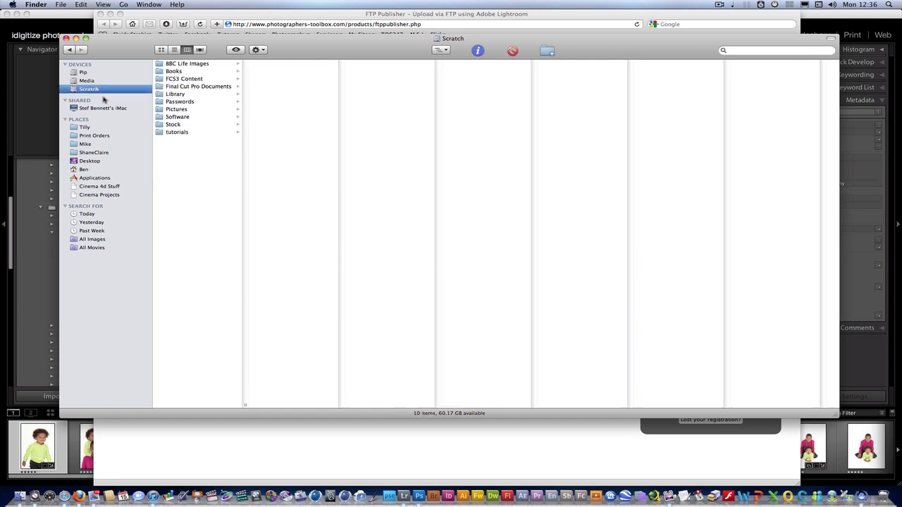
click(186, 118)
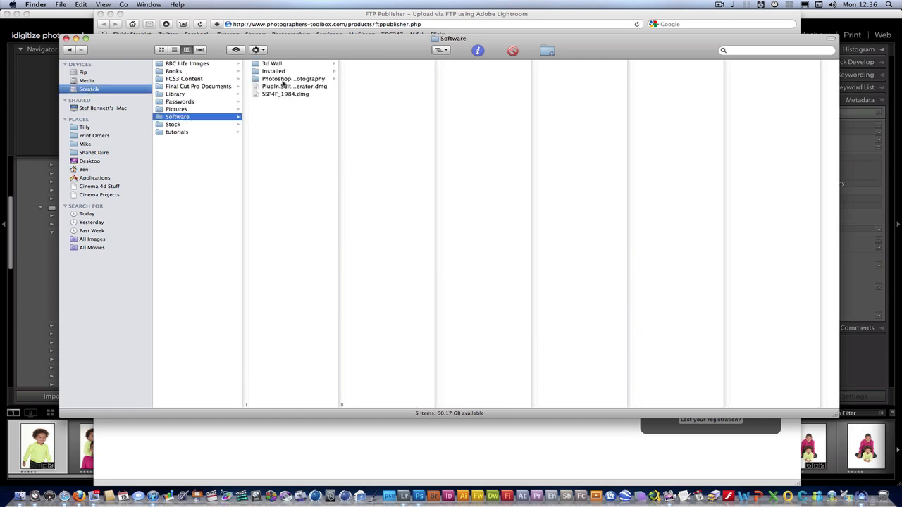
click(274, 72)
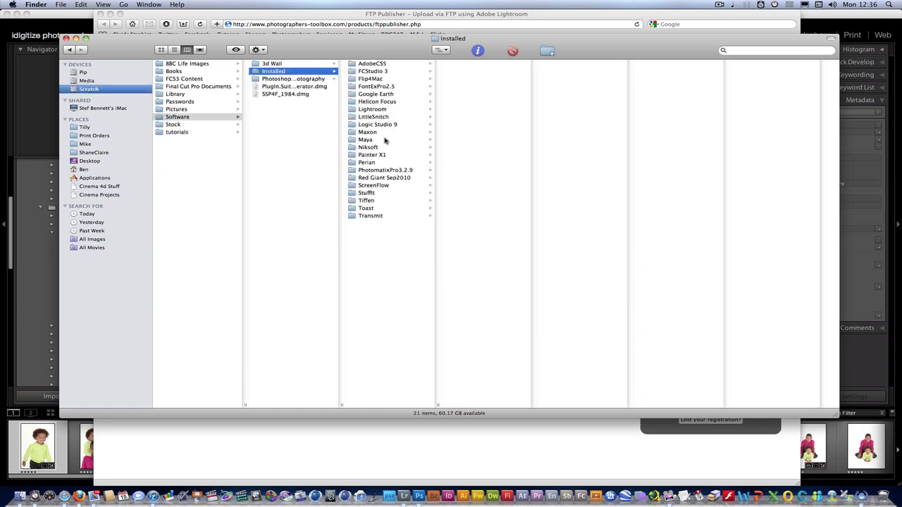
click(374, 110)
right_click(471, 177)
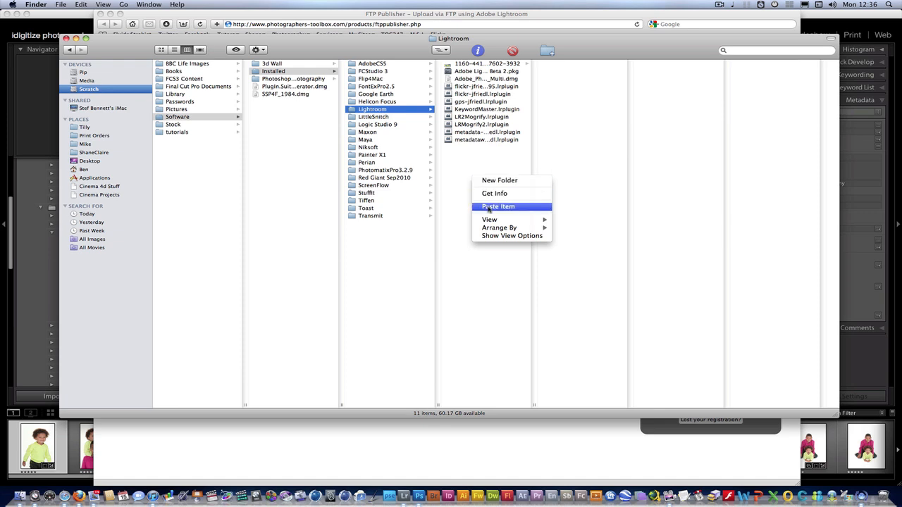
click(487, 206)
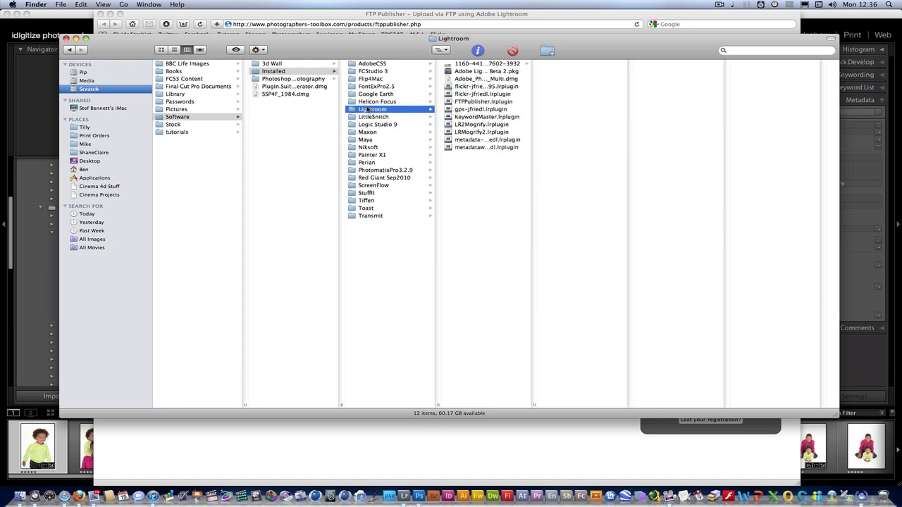
click(66, 38)
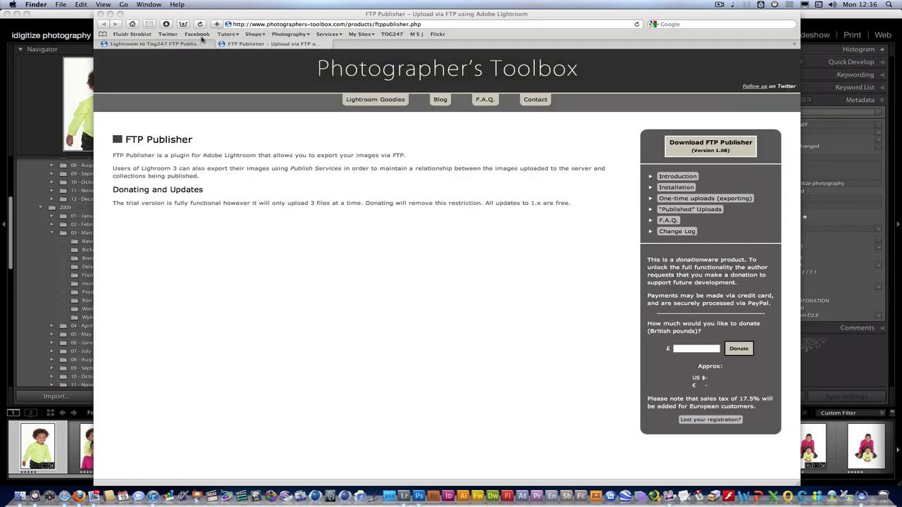
- Close the FTP Publisher tab and bring Lightroom's Library forward, showing the whole of _BTB9073.NEF
click(222, 43)
drag(178, 13, 203, 15)
click(42, 98)
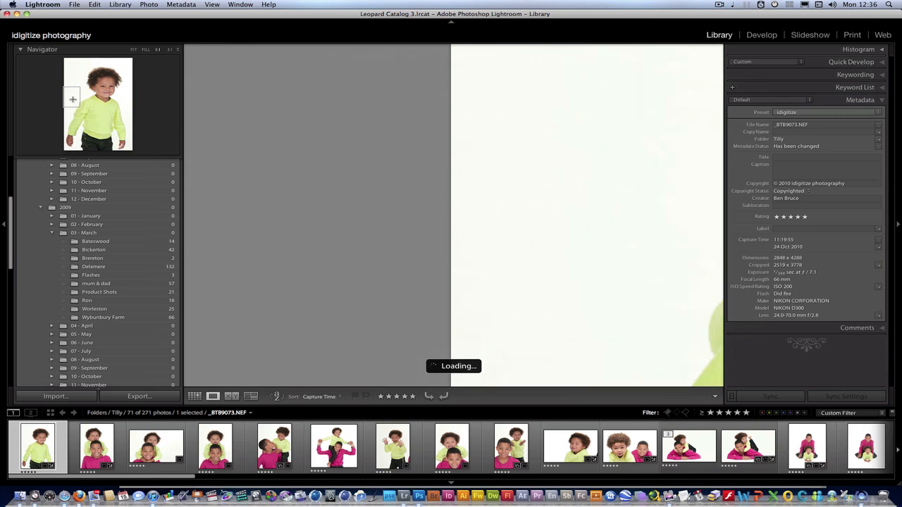
click(459, 250)
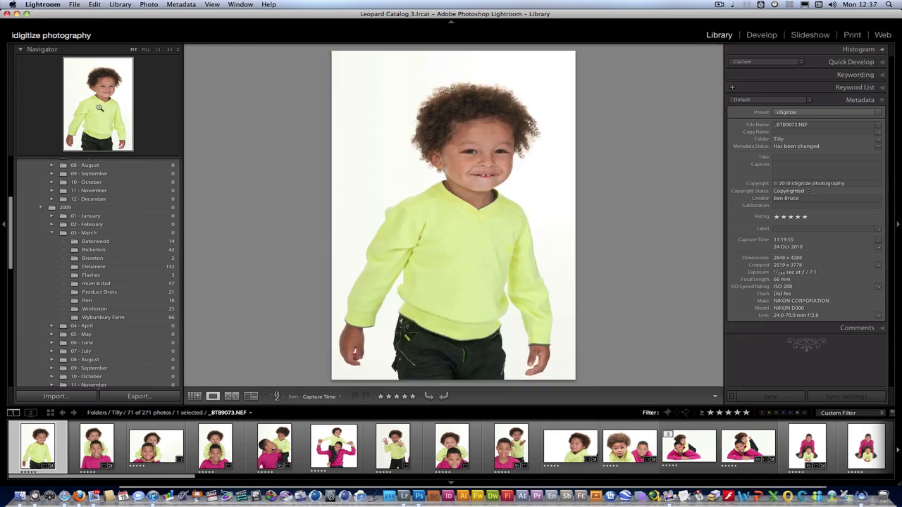
click(72, 5)
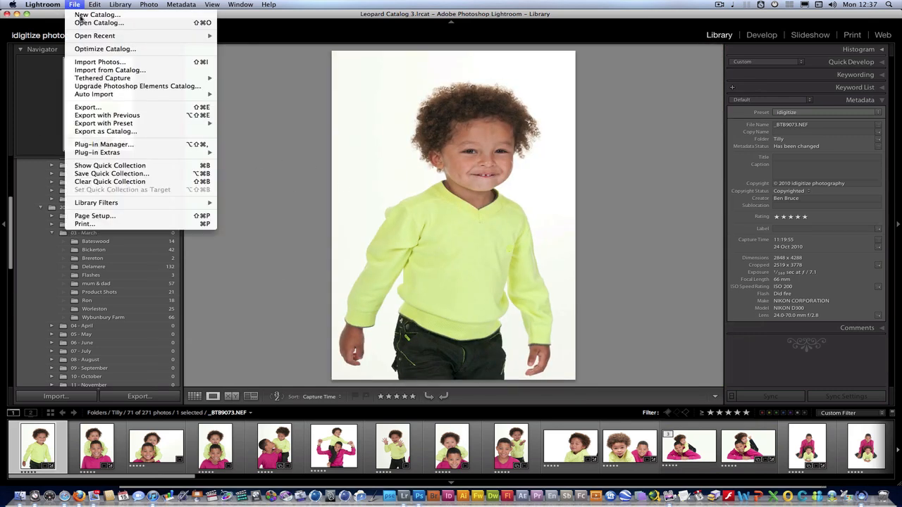
- Add FTPPublisher.lrplugin from the Lightroom folder through the Plug-in Manager
click(104, 145)
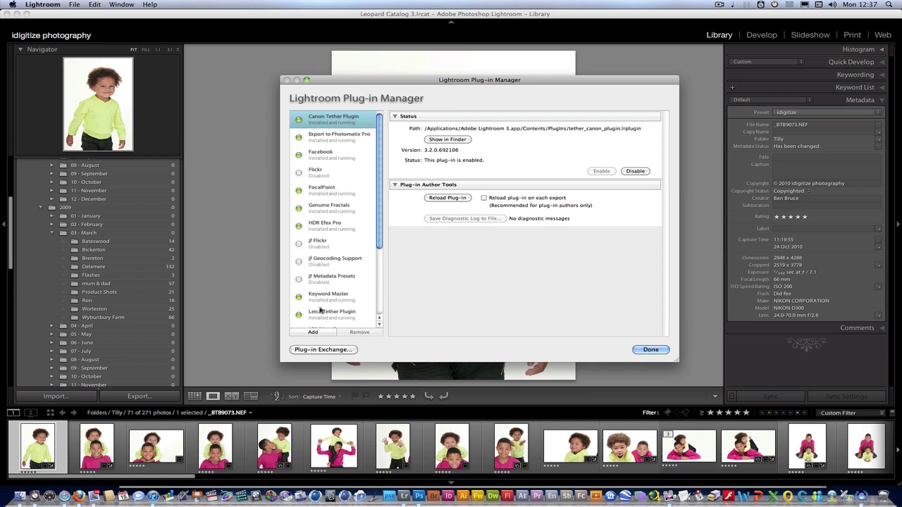
click(313, 333)
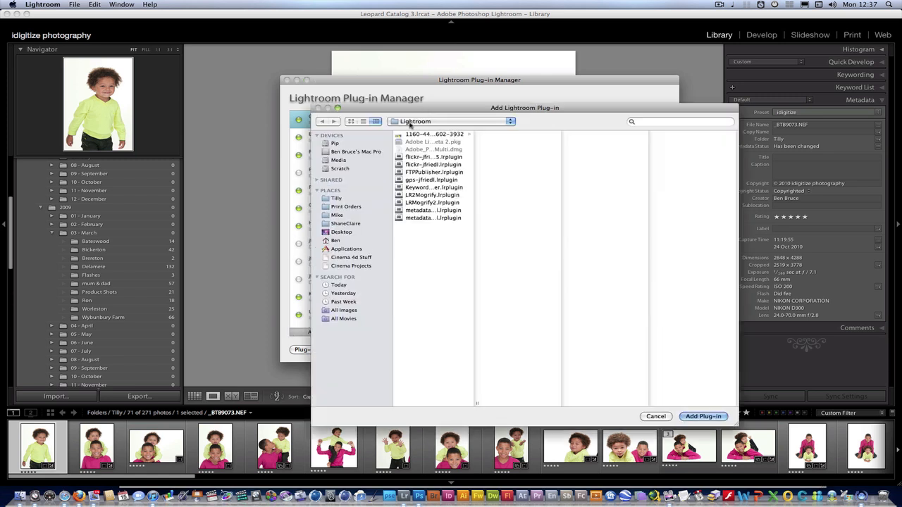
click(410, 123)
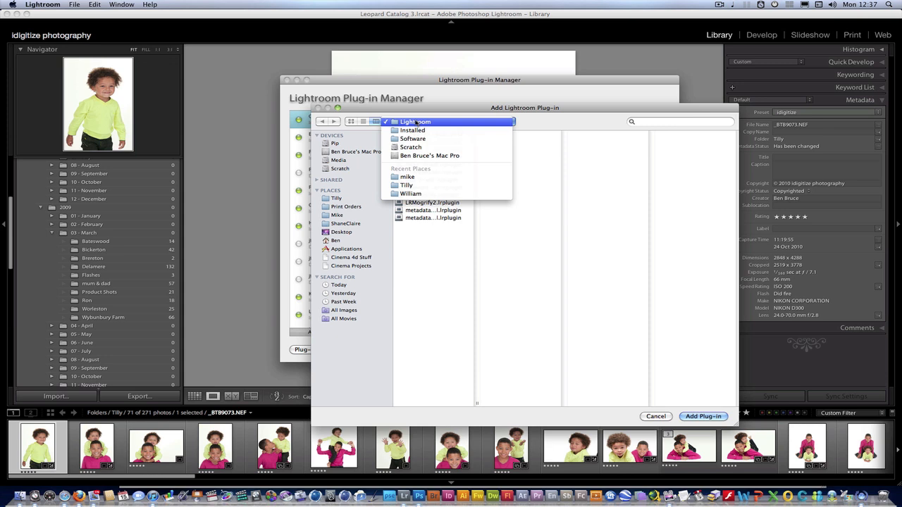
click(416, 122)
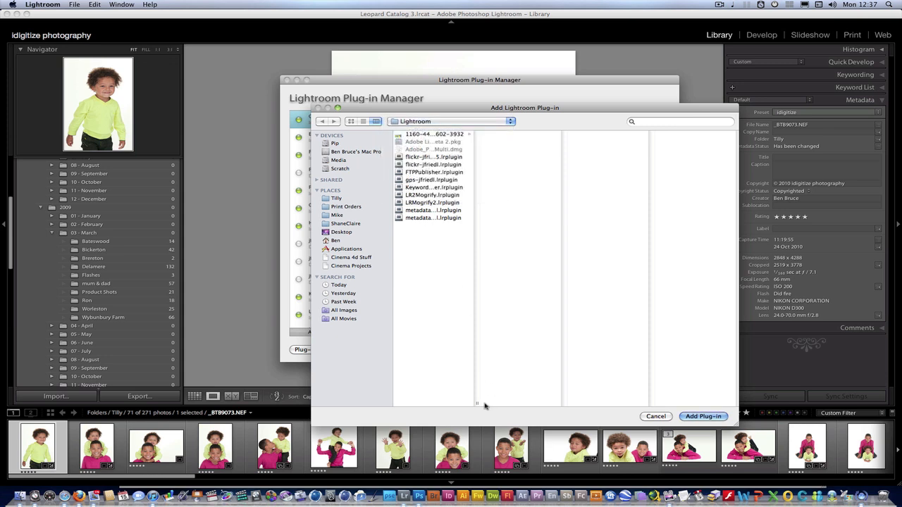
drag(477, 404, 552, 404)
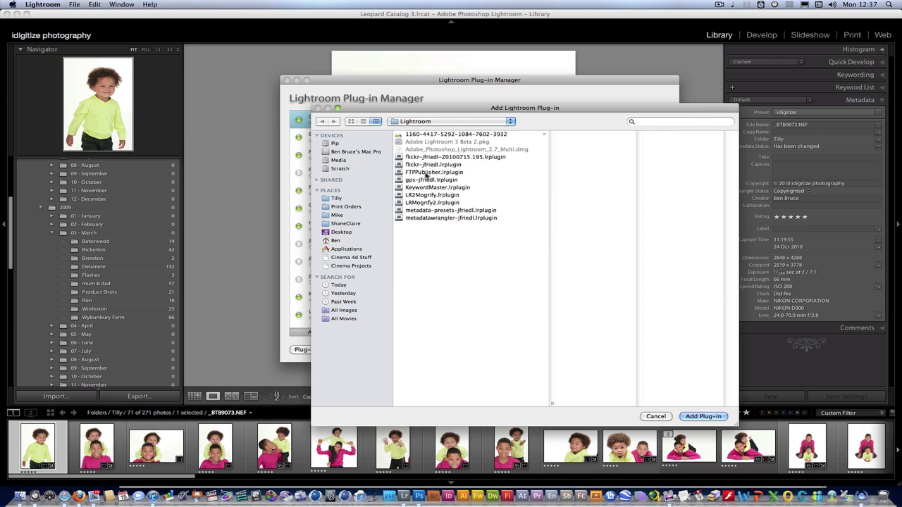
click(426, 175)
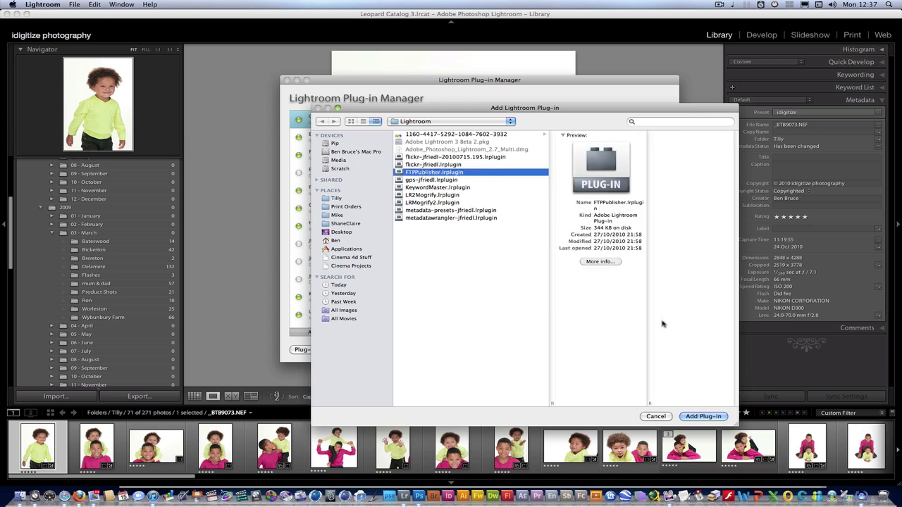
click(701, 417)
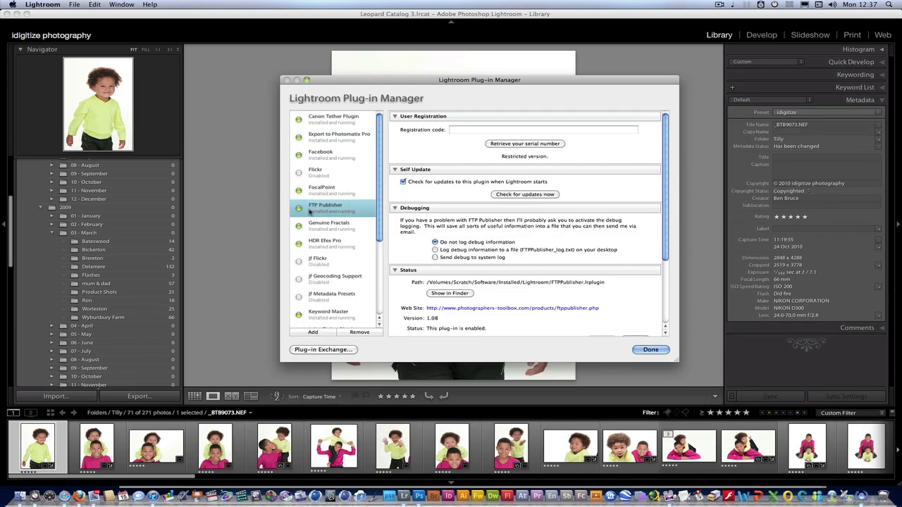
- Close the Plug-in Manager and scroll the left panel to reveal FTP Publisher among the publish services
click(649, 350)
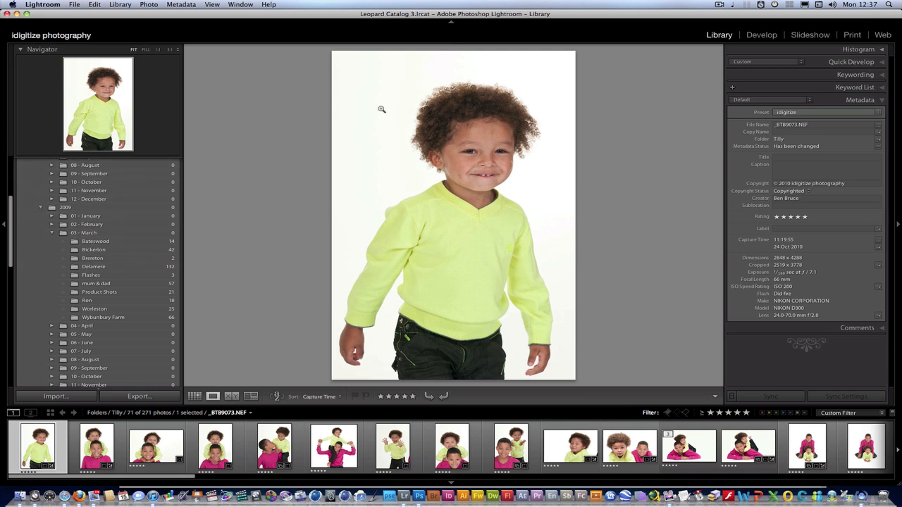
drag(12, 236, 22, 194)
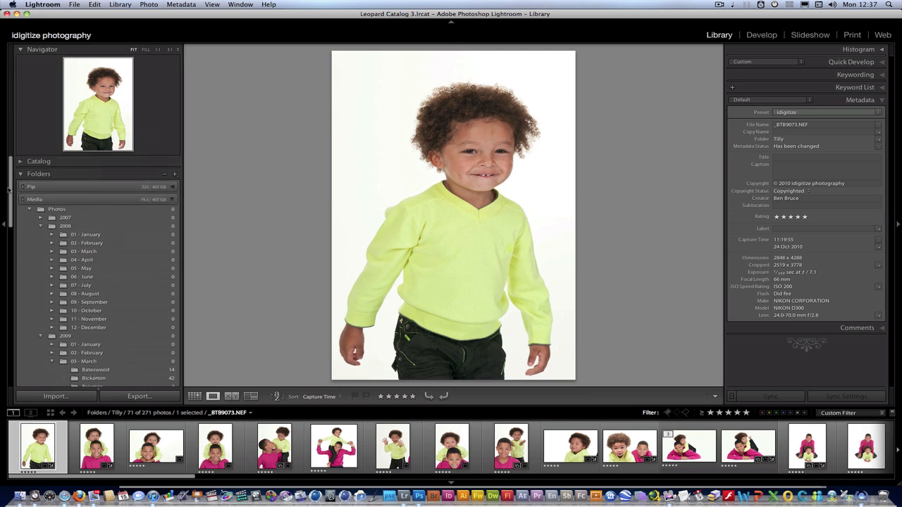
scroll(34, 299, down, 10)
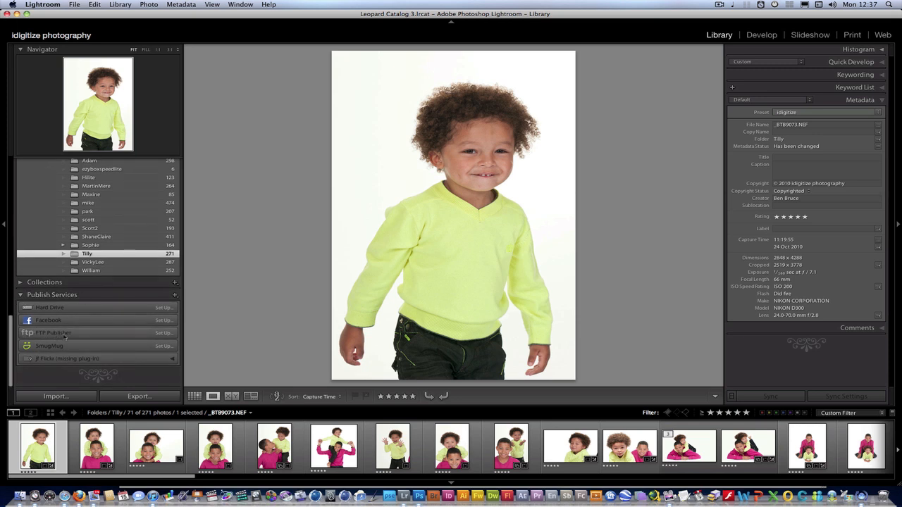
- Set up the FTP Publisher service with the description TOGFTP
click(164, 334)
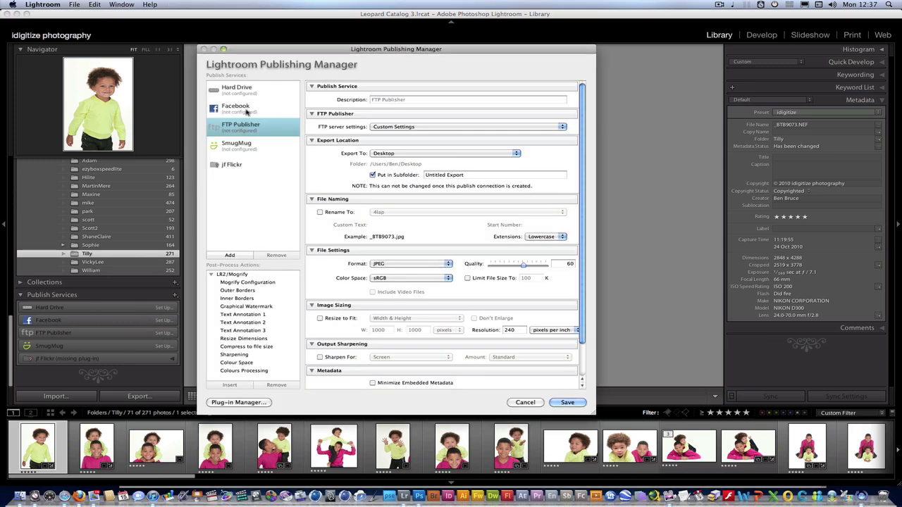
drag(296, 51, 311, 51)
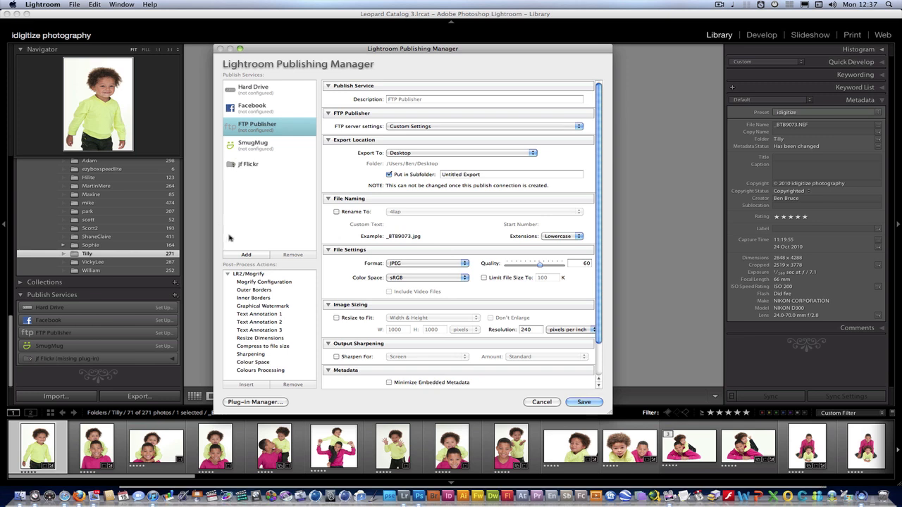
click(410, 100)
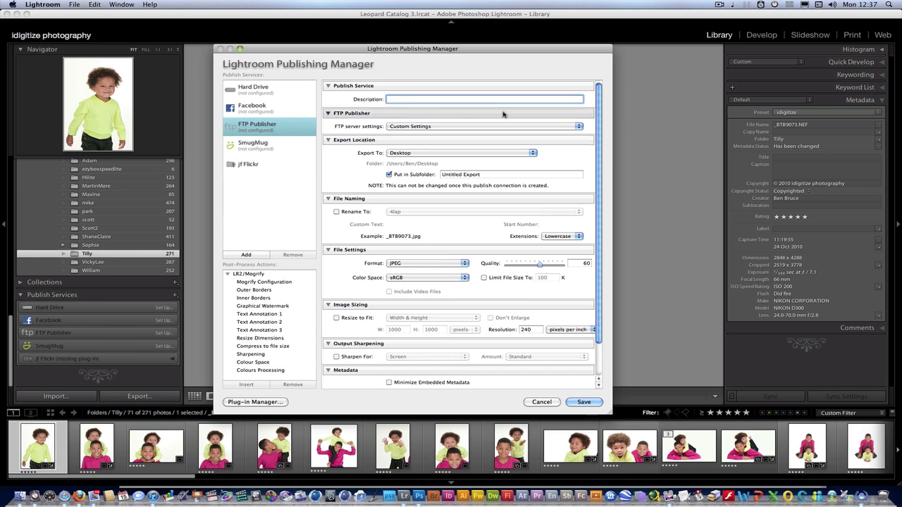
text(TOGFTP)
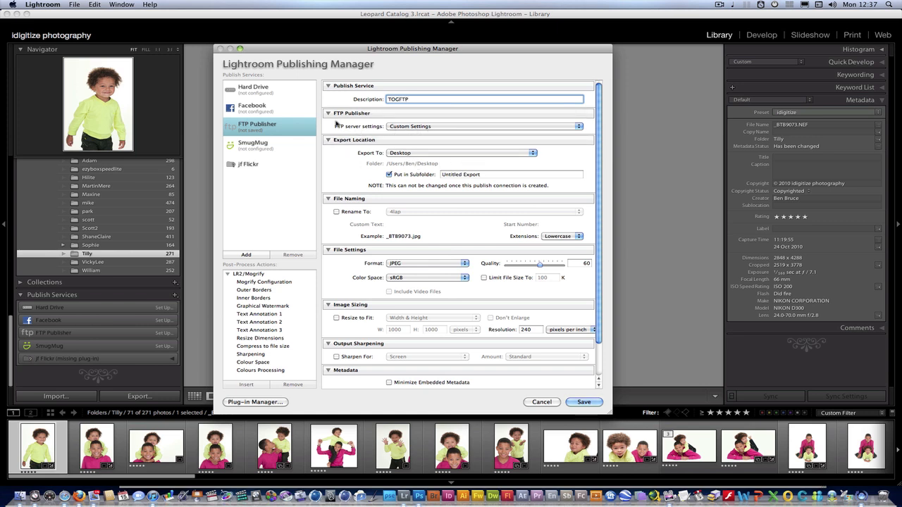
click(423, 128)
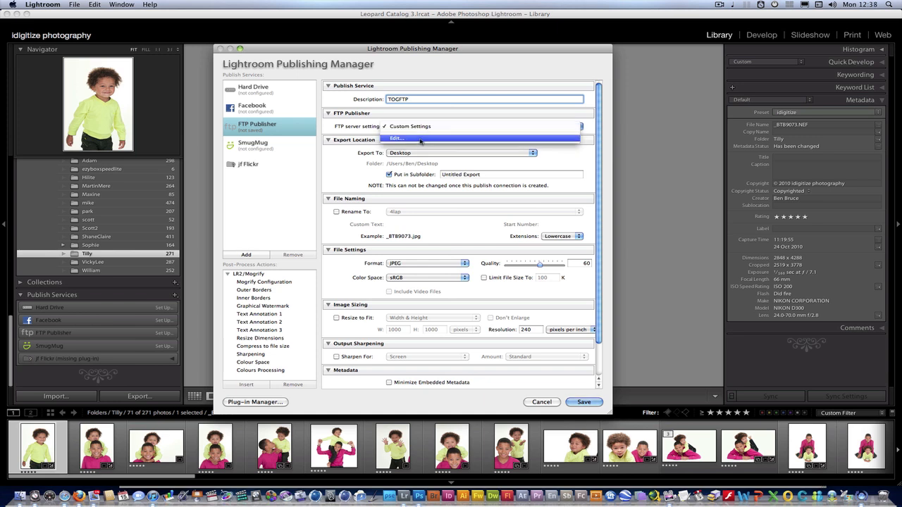
click(423, 139)
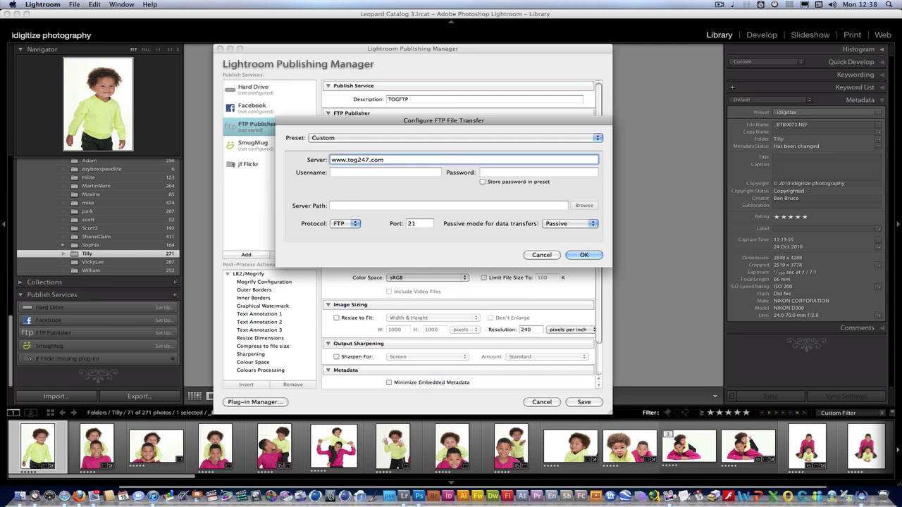
click(370, 172)
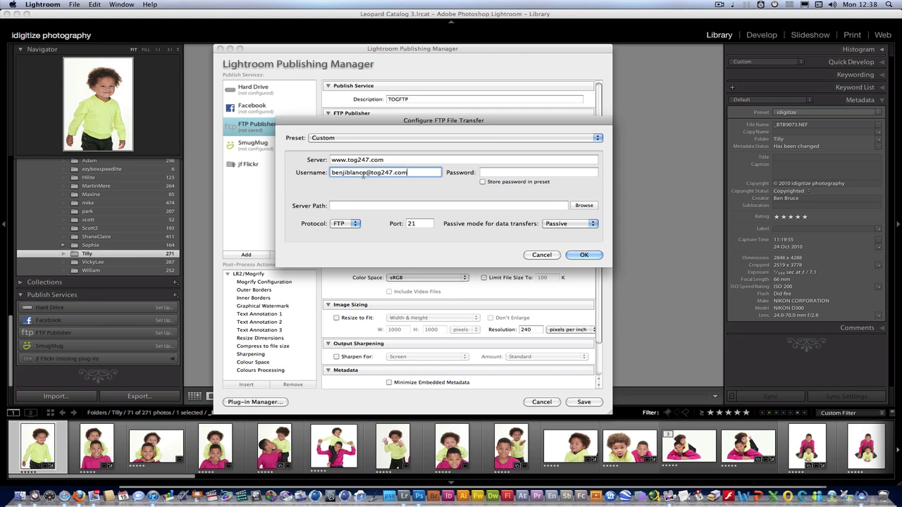
click(481, 173)
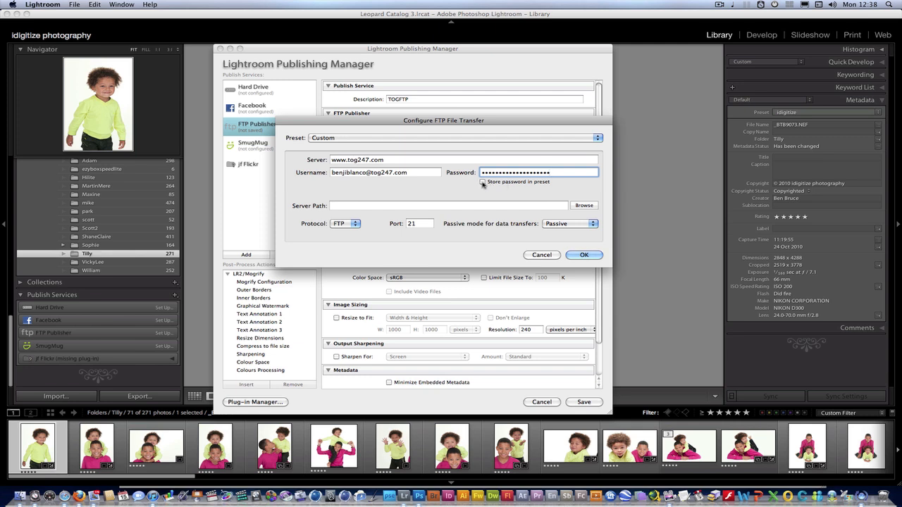
click(482, 181)
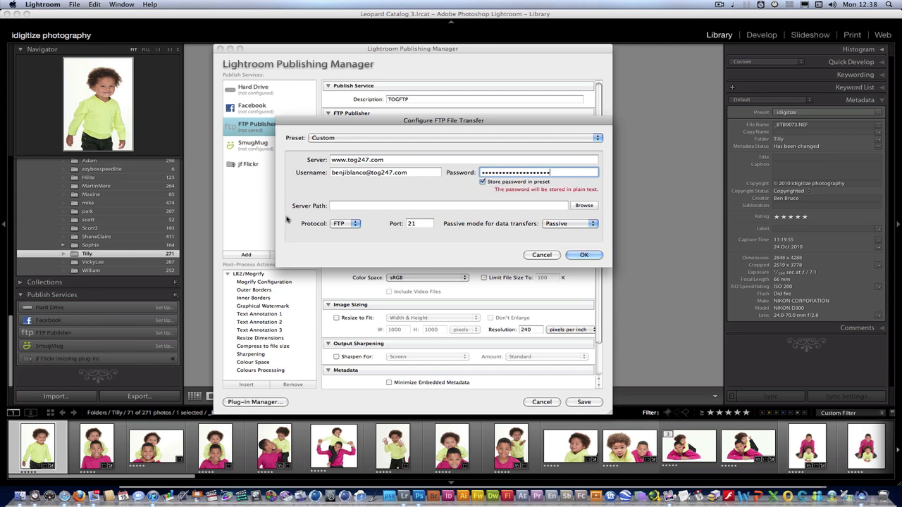
- Choose the server's home folder as the upload path and confirm the FTP settings
click(584, 206)
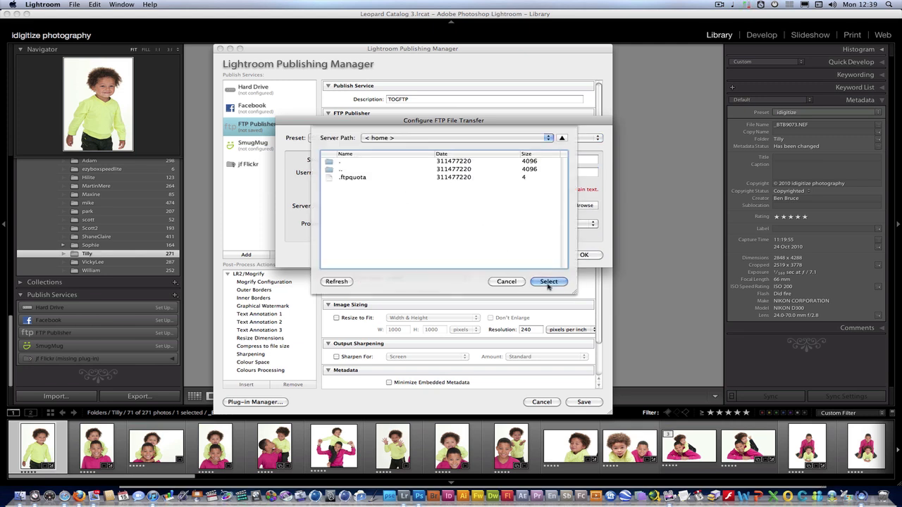
click(548, 282)
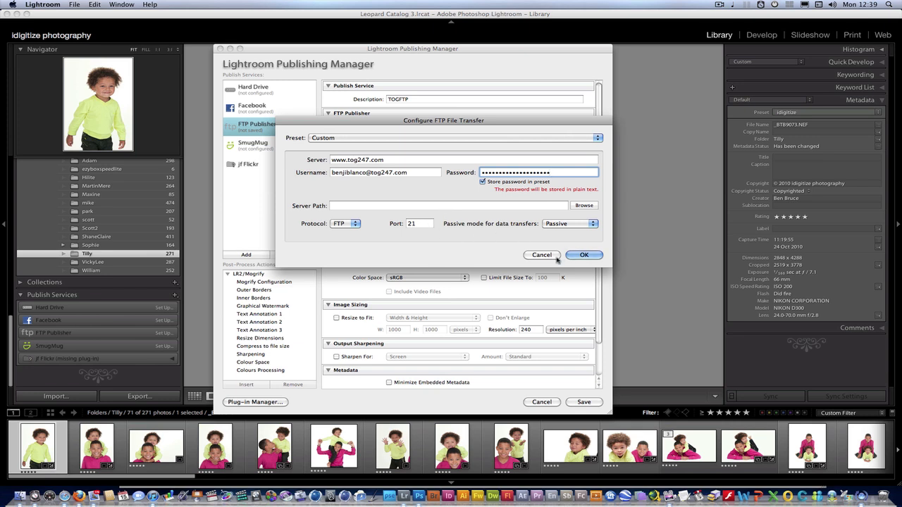
click(578, 255)
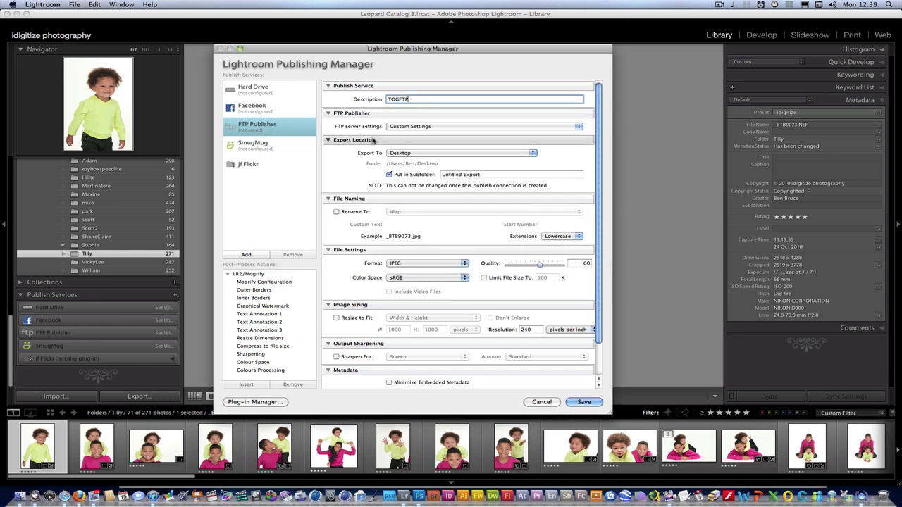
- Export to a TOG247FTP subfolder of the Pictures folder, leaving Limit File Size off
click(411, 154)
click(423, 165)
triple_click(476, 175)
text(T)
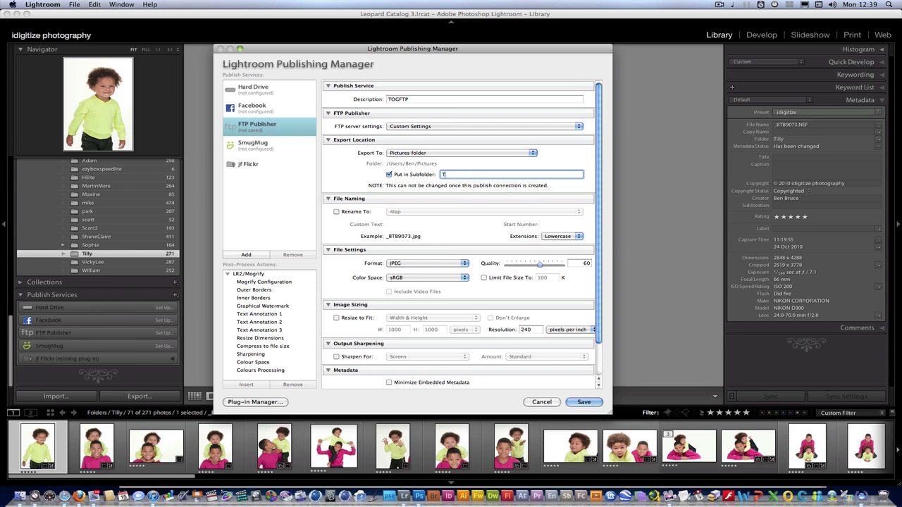
text(OG247FTP)
drag(600, 241, 599, 297)
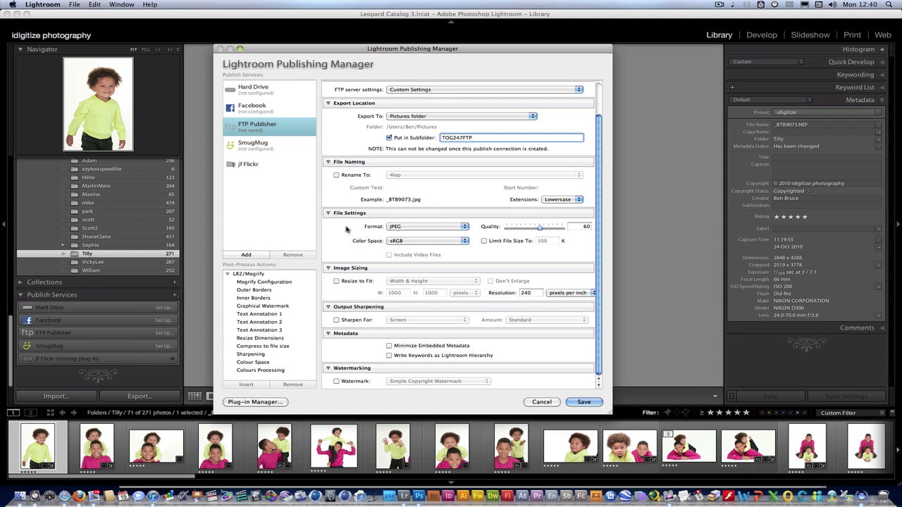
click(485, 241)
click(548, 241)
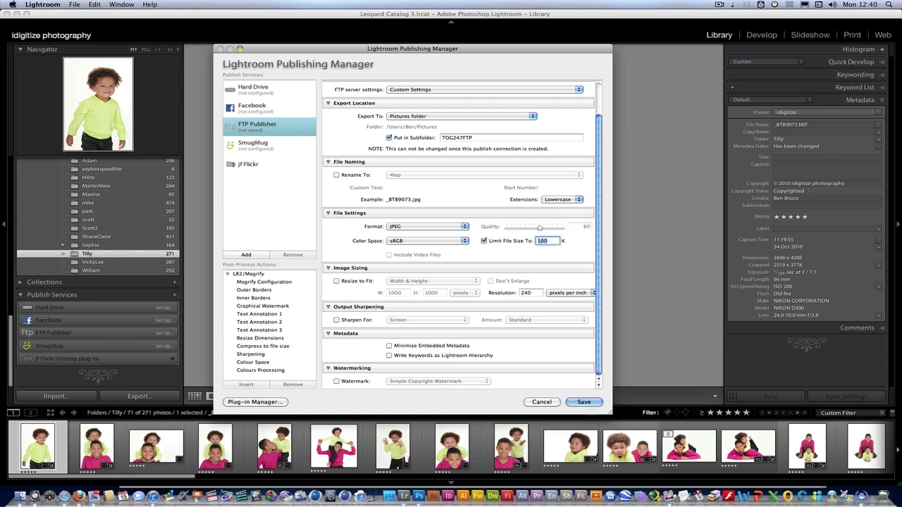
click(485, 241)
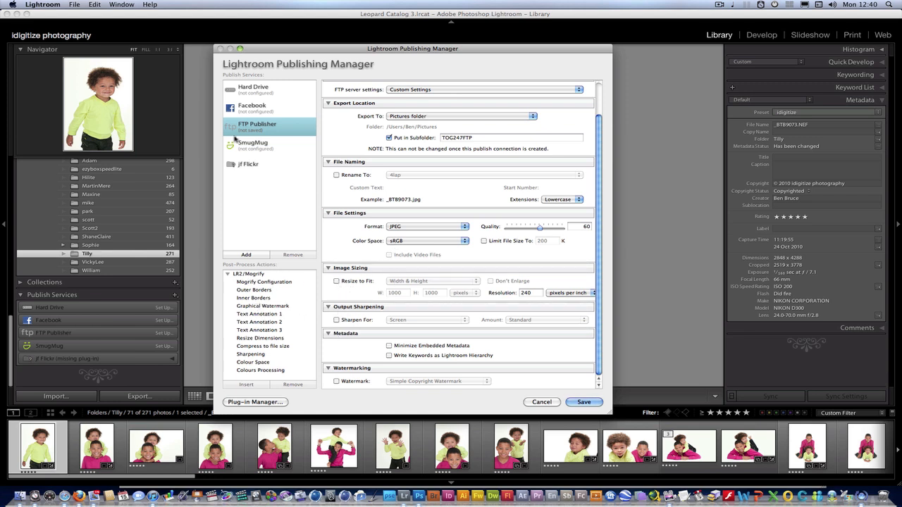
- Add Resize Dimensions (fit 1000×720) and Compress to file size (200 Kb) post-process actions
click(254, 338)
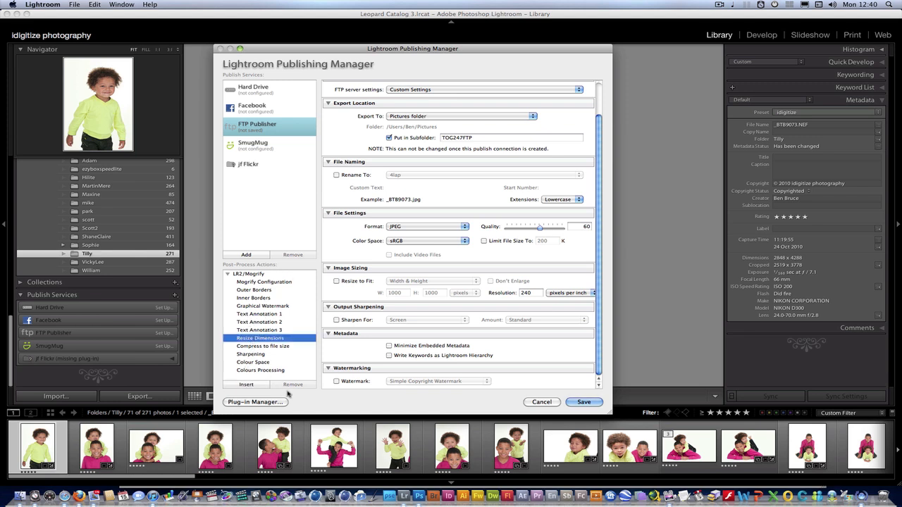
click(246, 385)
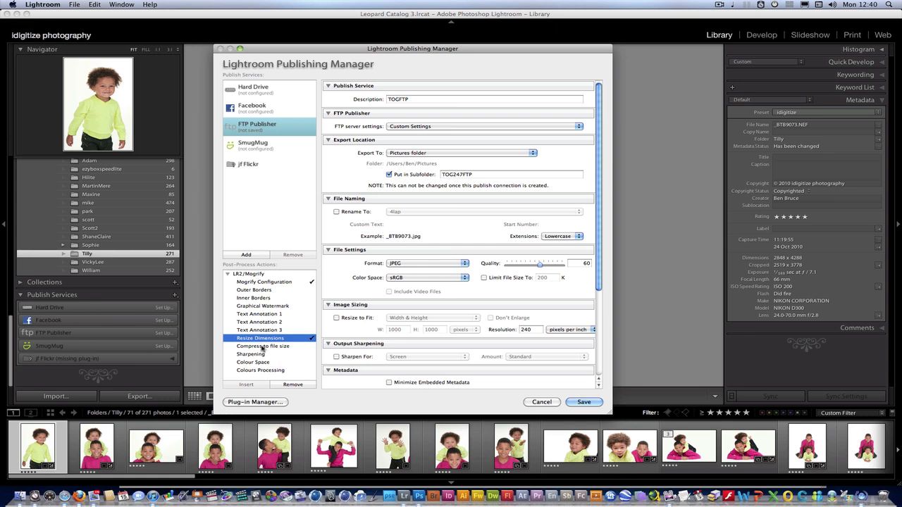
click(263, 346)
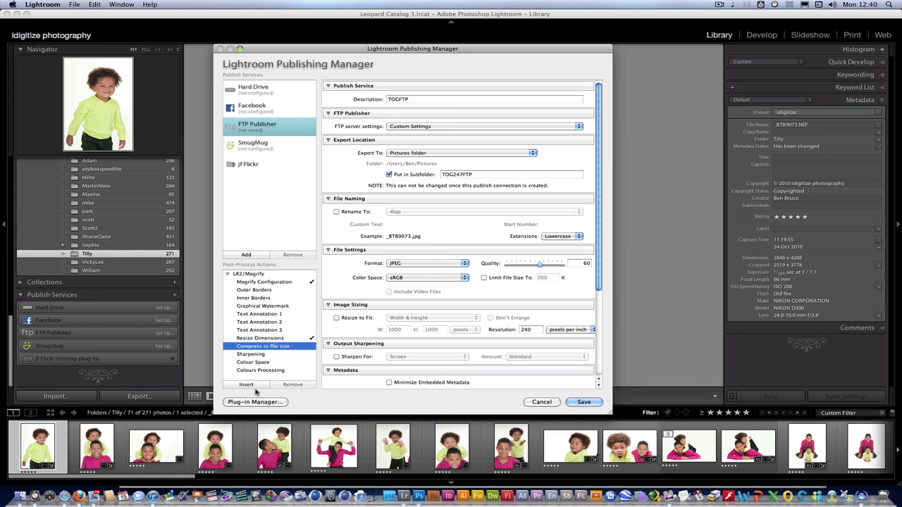
click(248, 385)
- Raise the JPEG quality from 60 to 100
scroll(601, 252, down, 2)
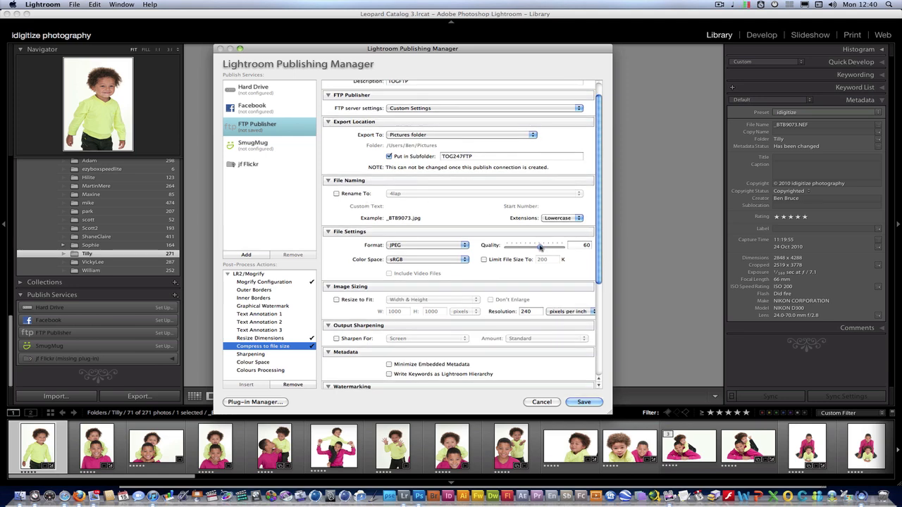
drag(541, 247, 602, 359)
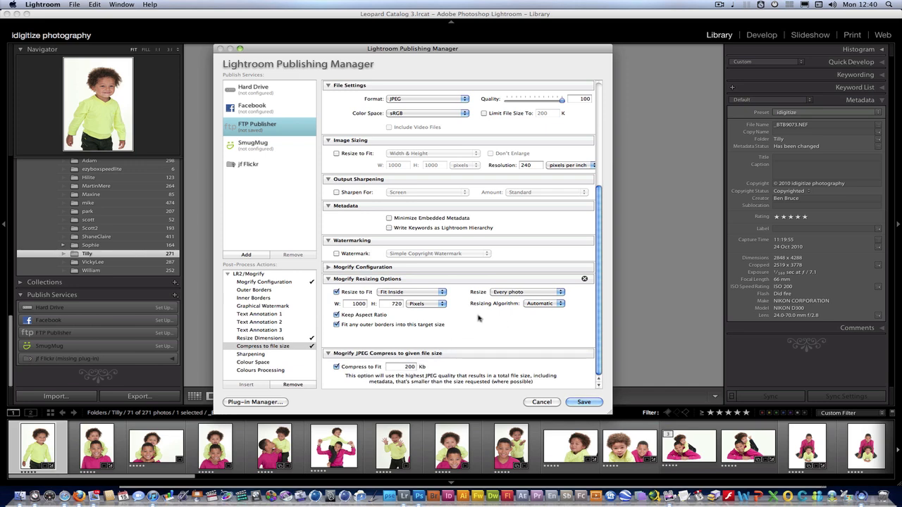
scroll(598, 325, up, 1)
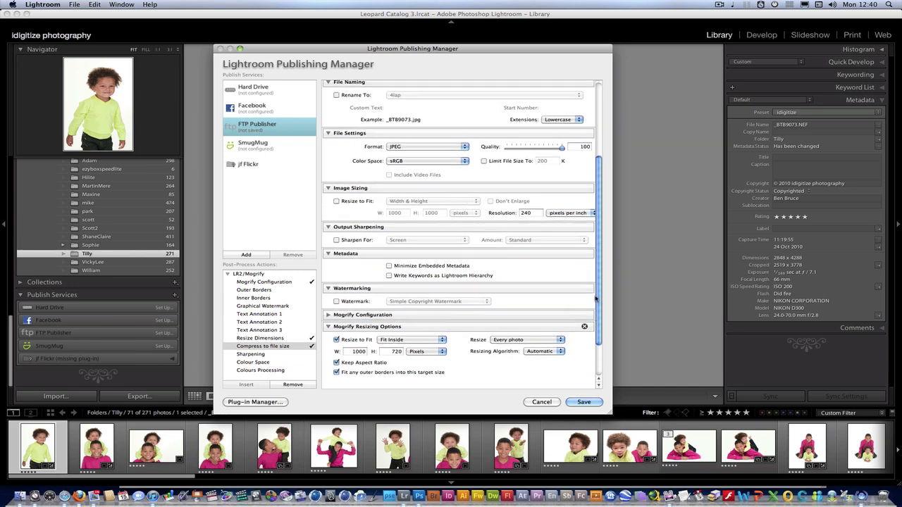
scroll(536, 345, down, 1)
- Add the Sharpening post-process action and return to the top of the settings
click(256, 354)
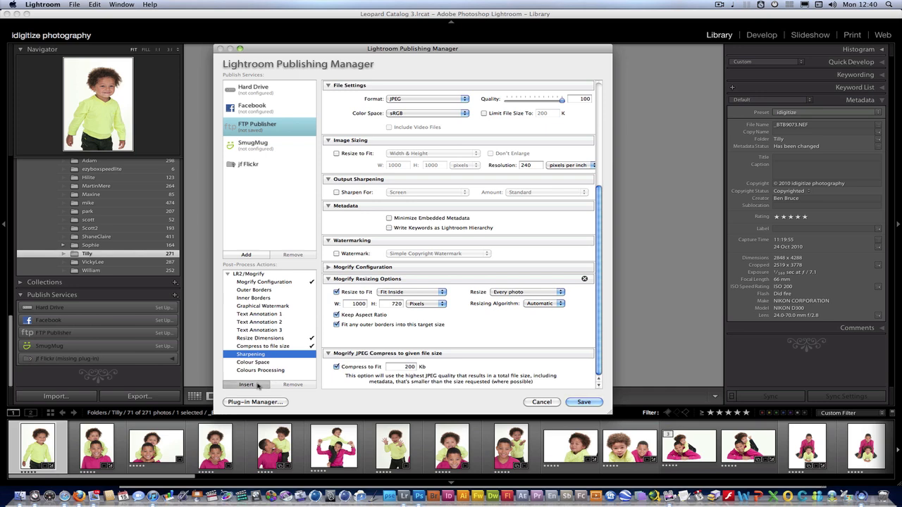
click(260, 385)
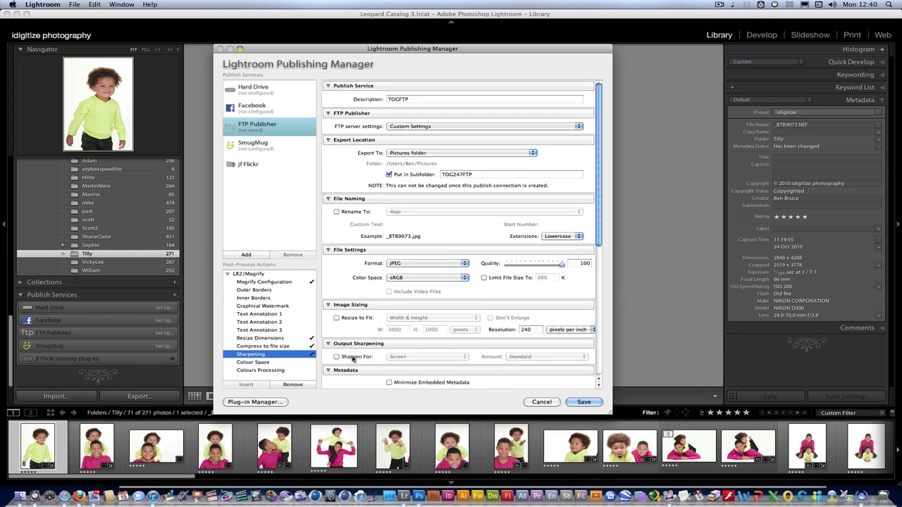
drag(604, 224, 592, 367)
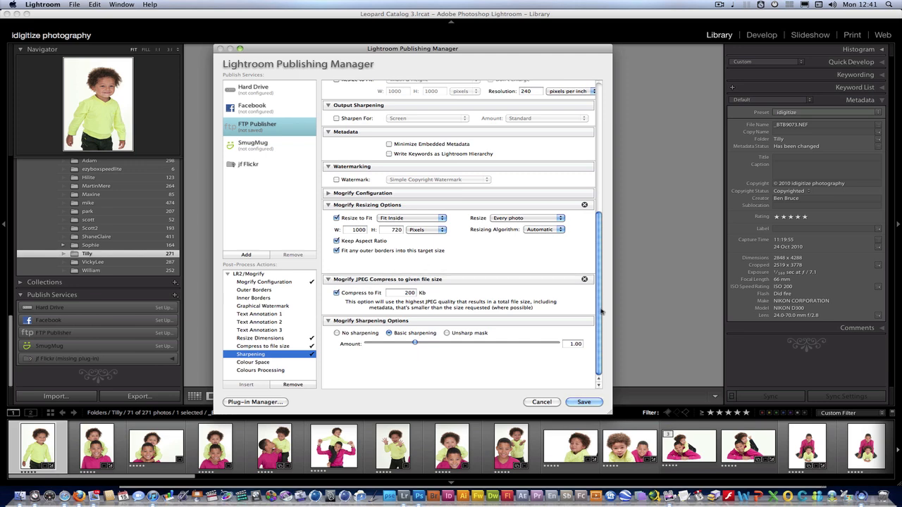
scroll(583, 160, up, 10)
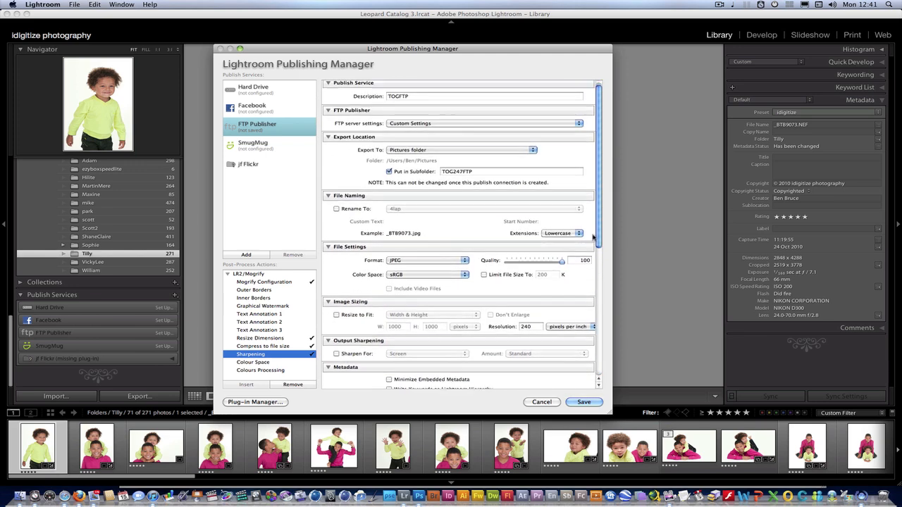
- Save the TOGFTP service, add the two-boys photo _BTB9080 to its Root collection, and view it in Grid
click(582, 402)
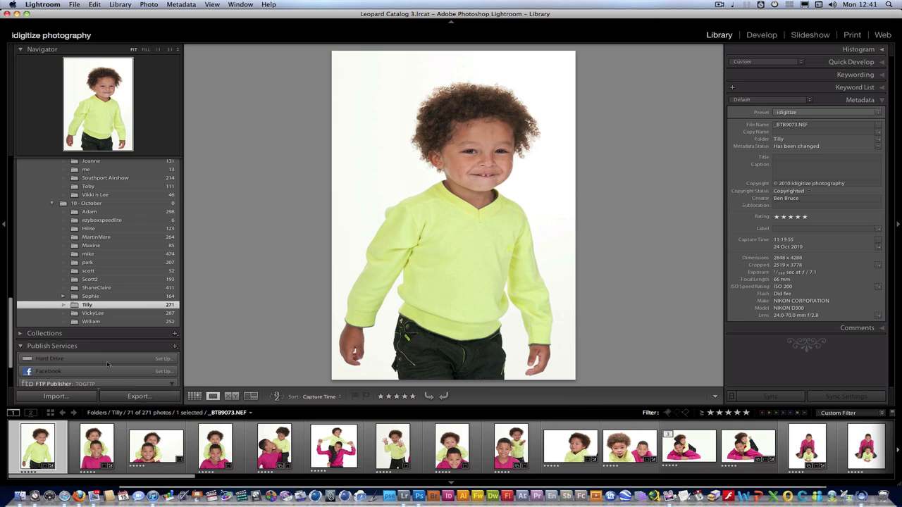
drag(10, 310, 10, 357)
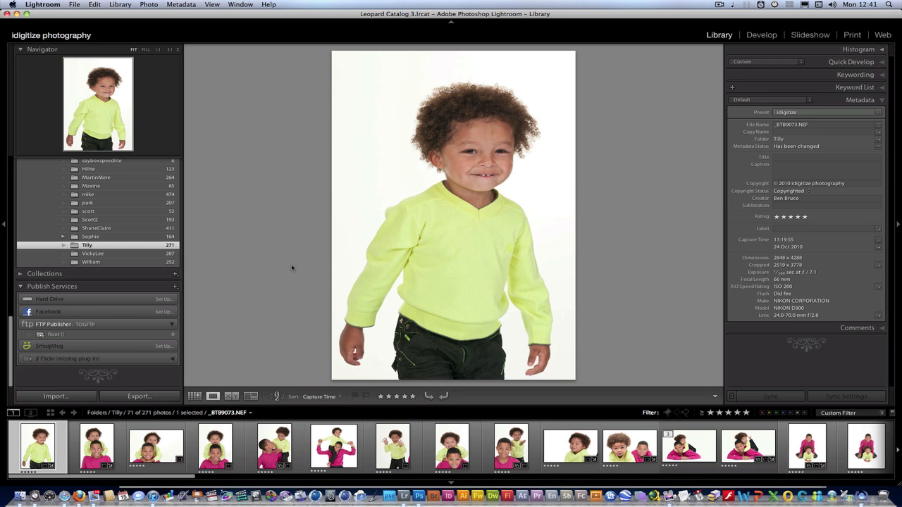
key(Right)
key(Right)
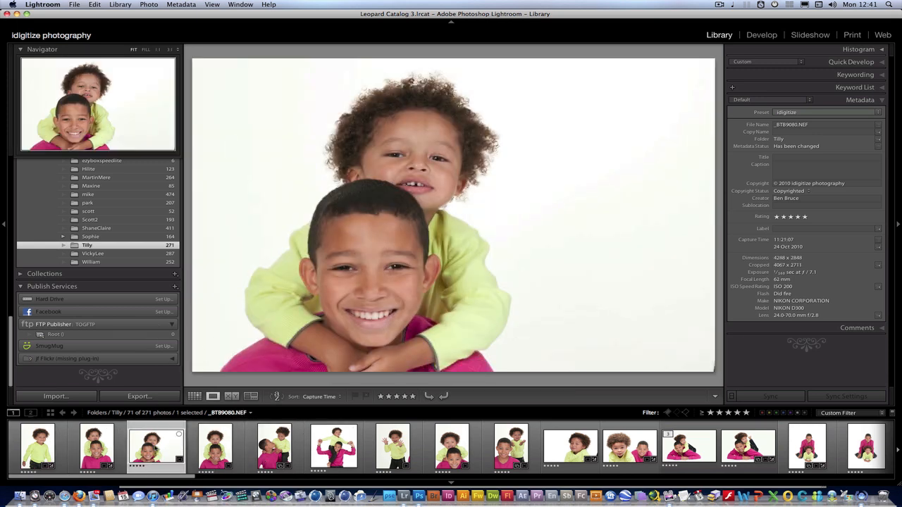
drag(162, 454, 71, 331)
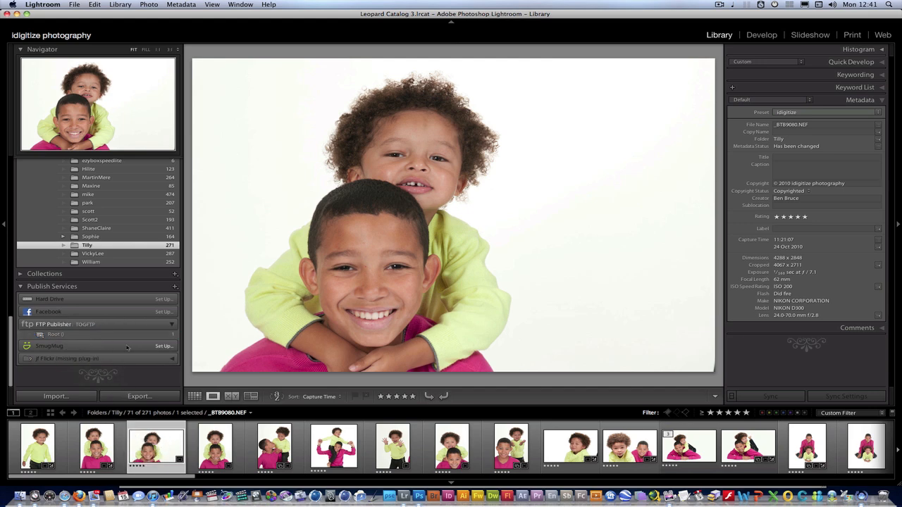
click(57, 336)
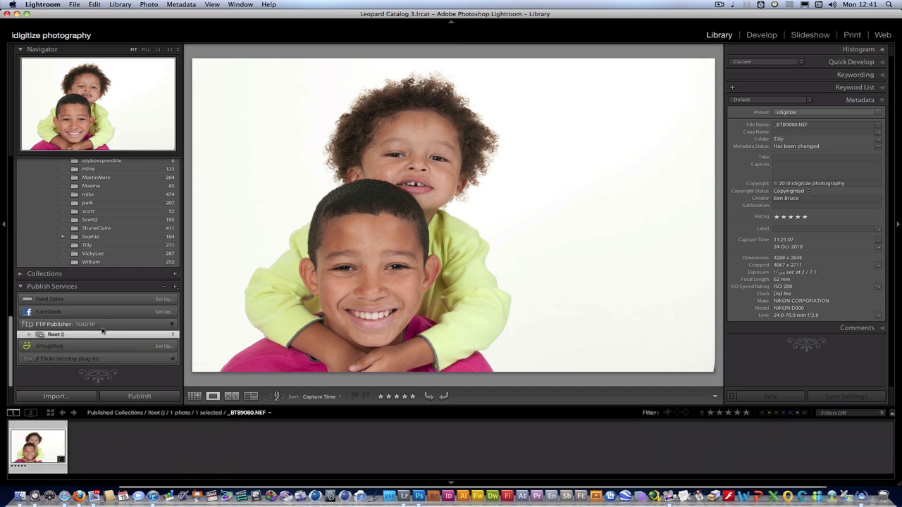
click(195, 396)
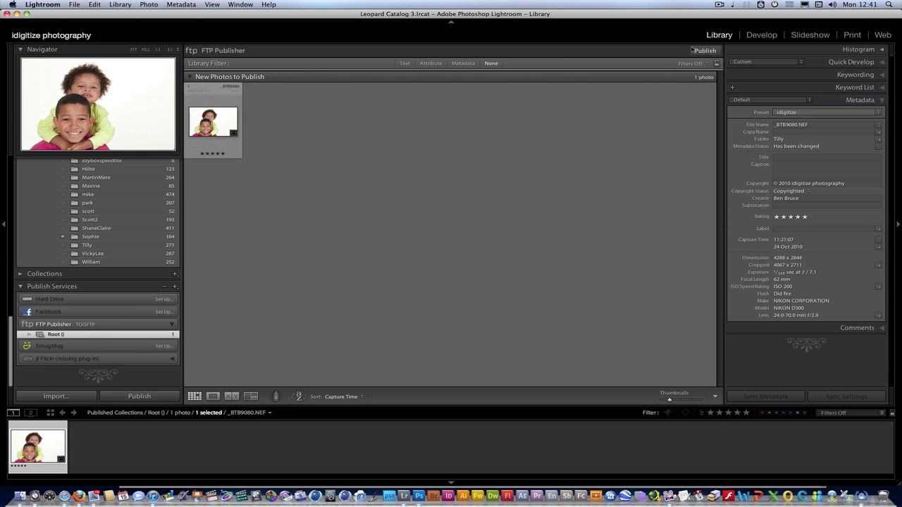
- Publish _BTB9080 via FTP, accepting the trial-version limit notice, then return to the Tilly folder
click(704, 50)
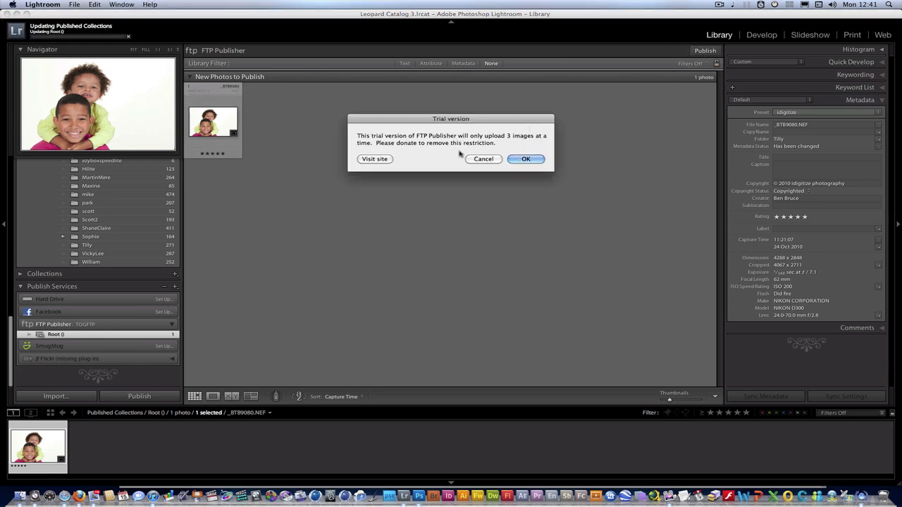
click(523, 159)
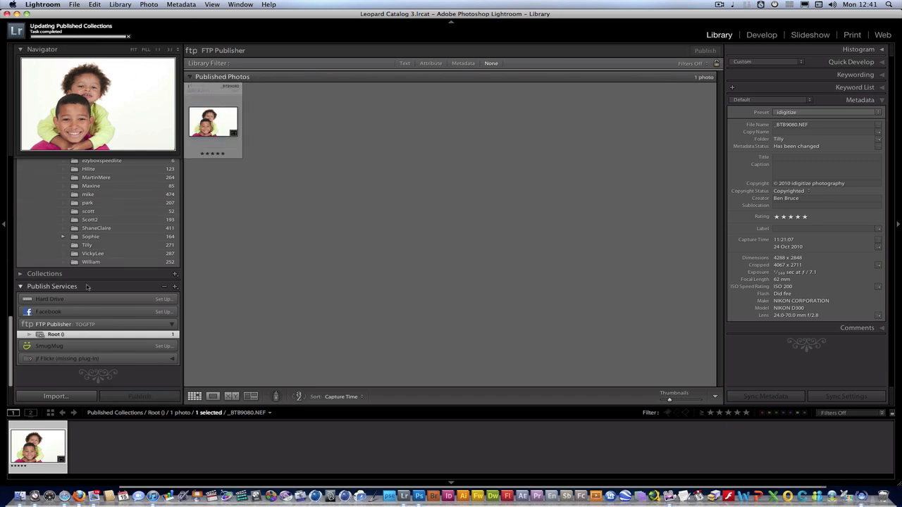
click(86, 245)
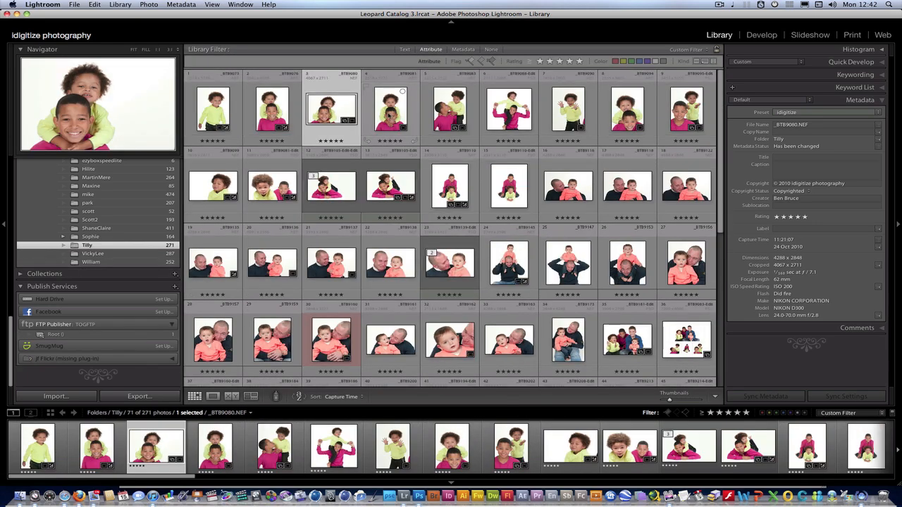
- Add a second _BTB9080 photo to the FTP Root collection and publish it past the trial notice
drag(391, 106, 77, 335)
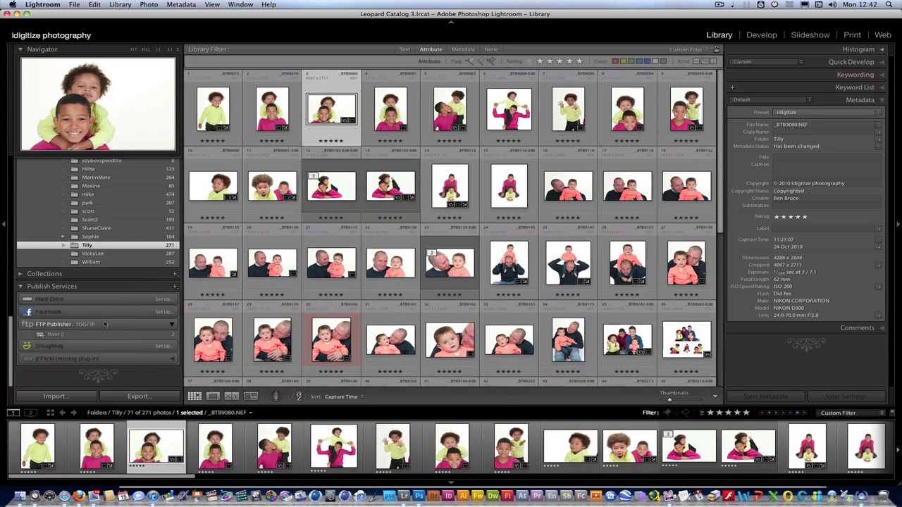
click(62, 336)
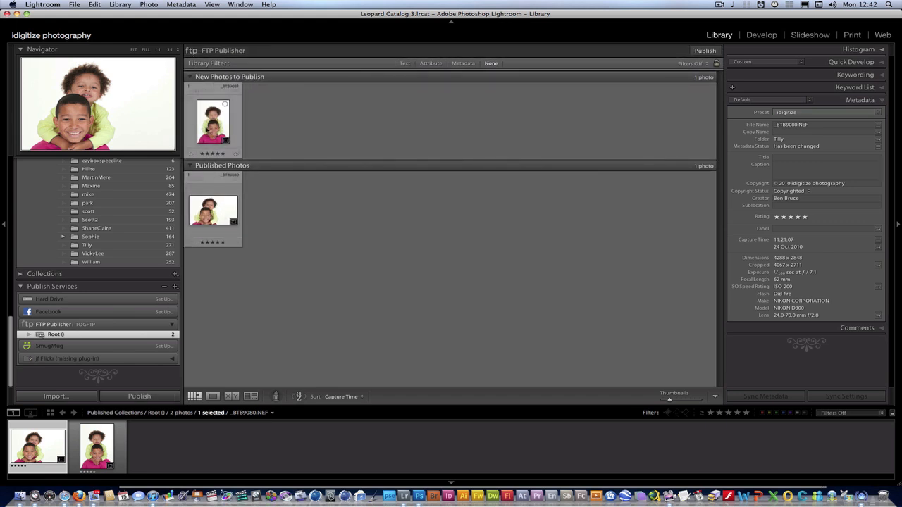
click(696, 50)
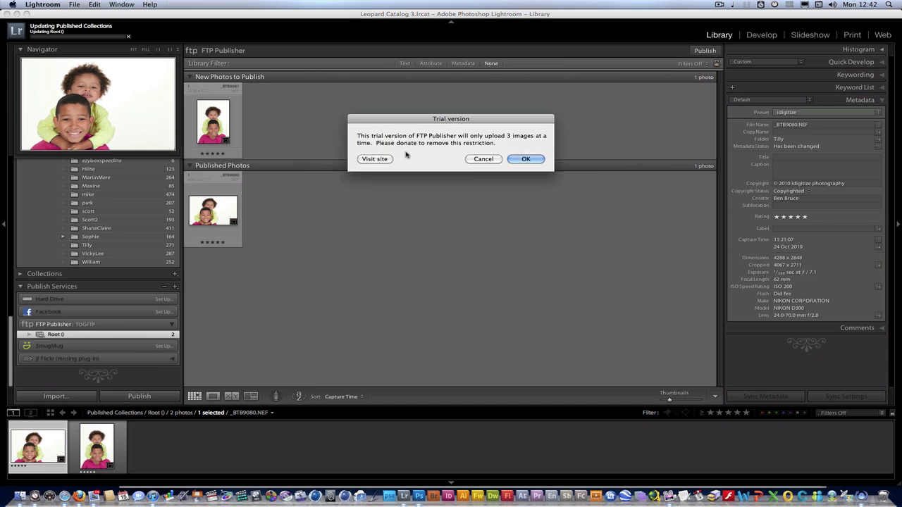
click(526, 158)
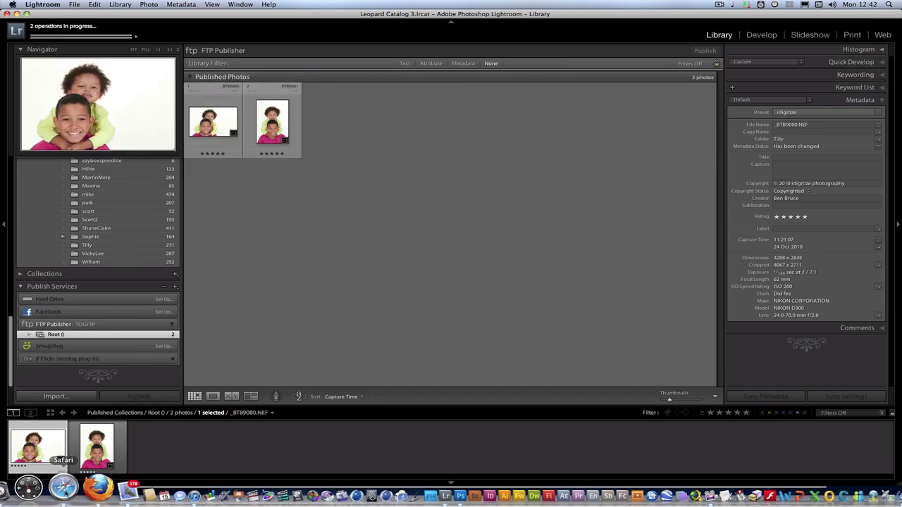
- In Safari, open the TOG247 Gallery's Upload Photos page and submit it to process FTP uploads
click(63, 488)
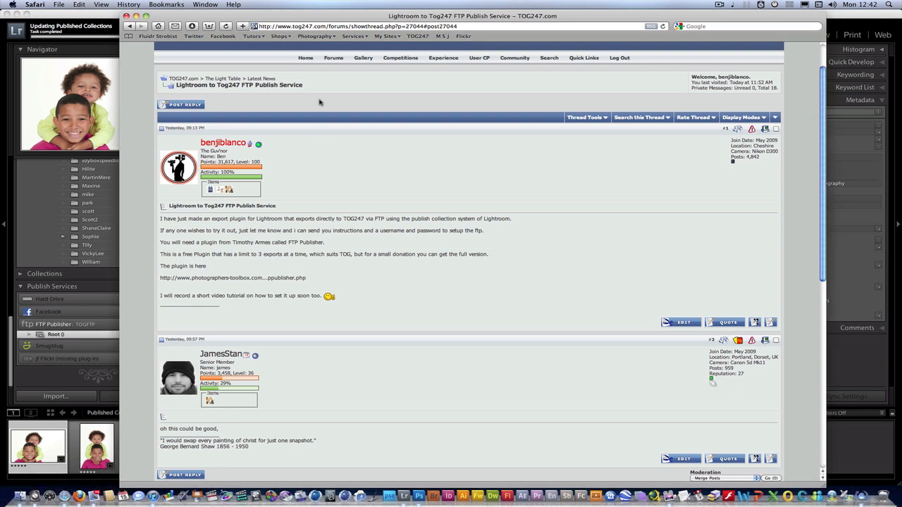
click(363, 59)
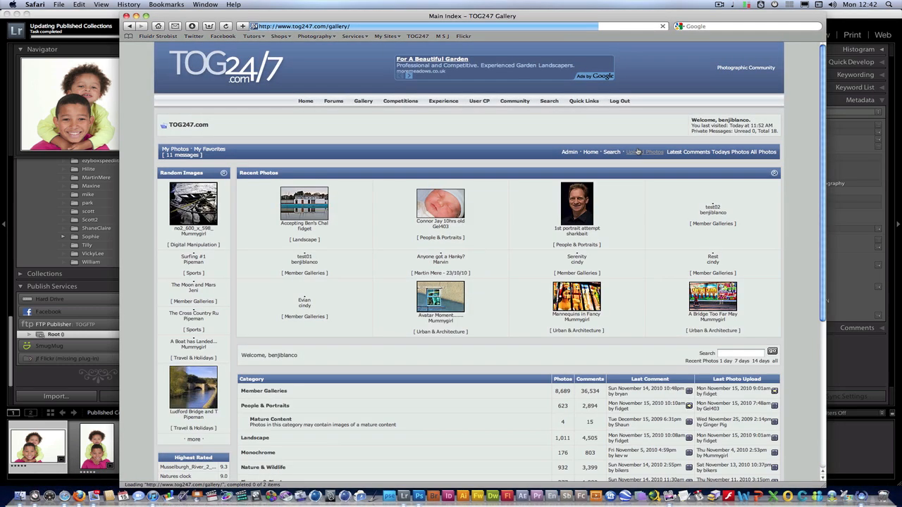
click(650, 153)
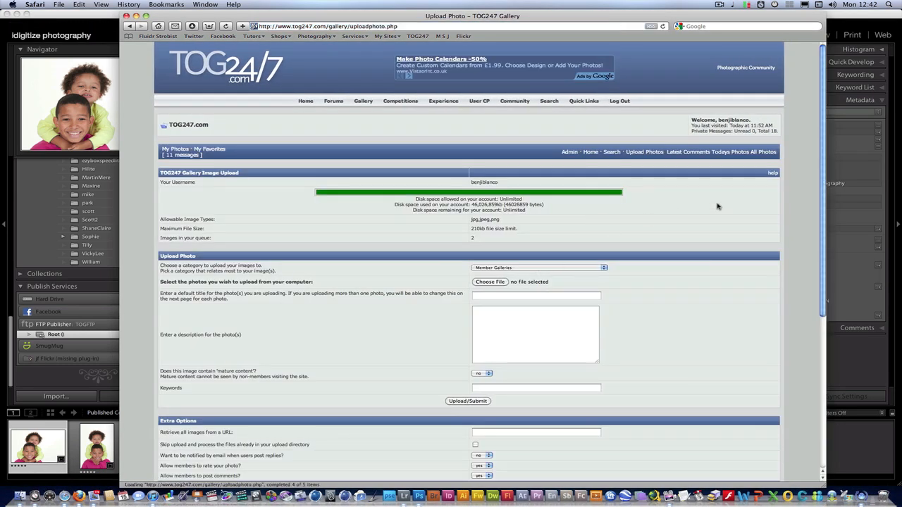
scroll(441, 311, down, 3)
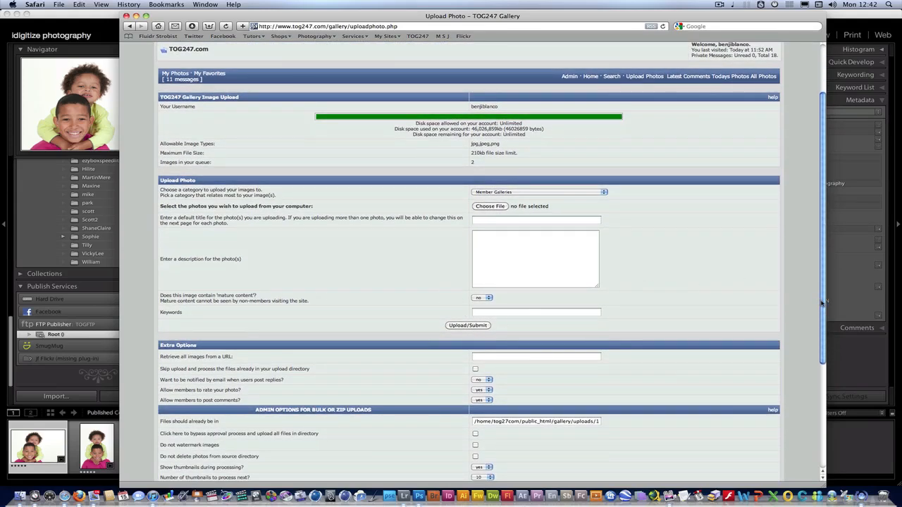
scroll(822, 303, down, 6)
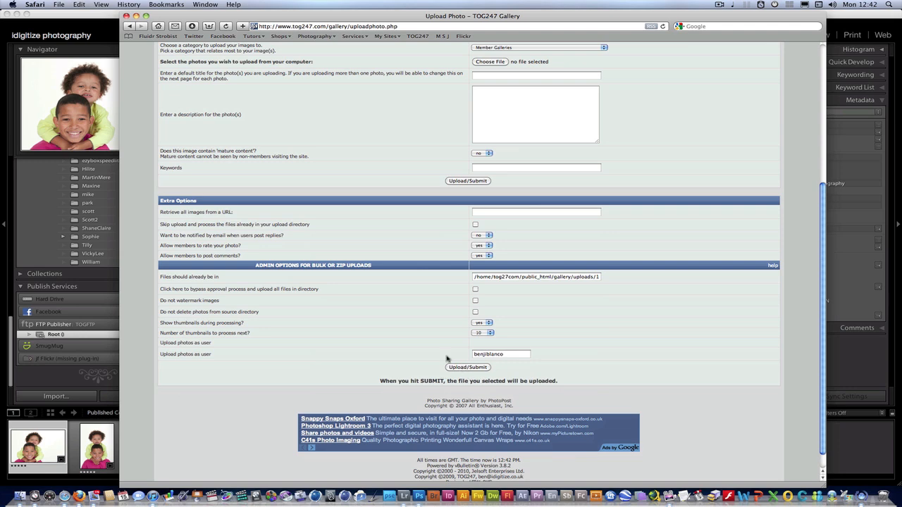
click(469, 367)
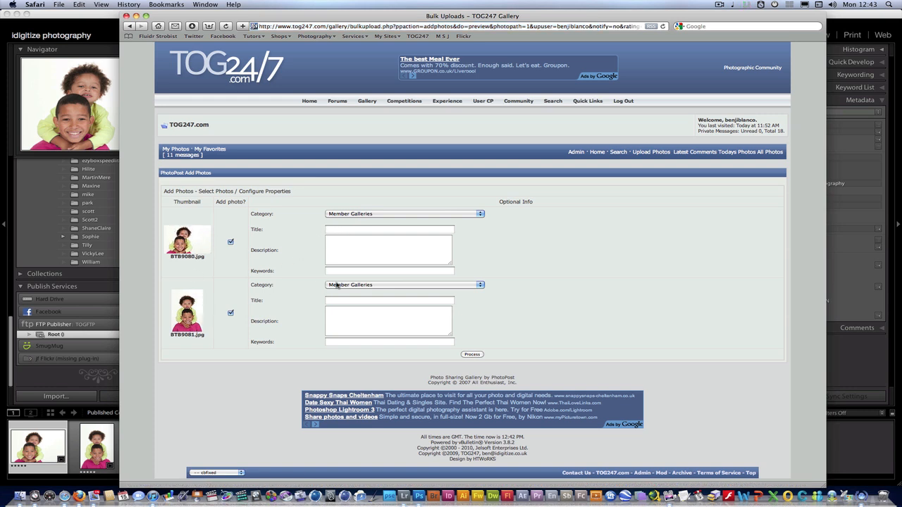
- Keep Member Galleries as the category for the uploaded BTB9080.jpg and BTB9081.jpg
click(354, 215)
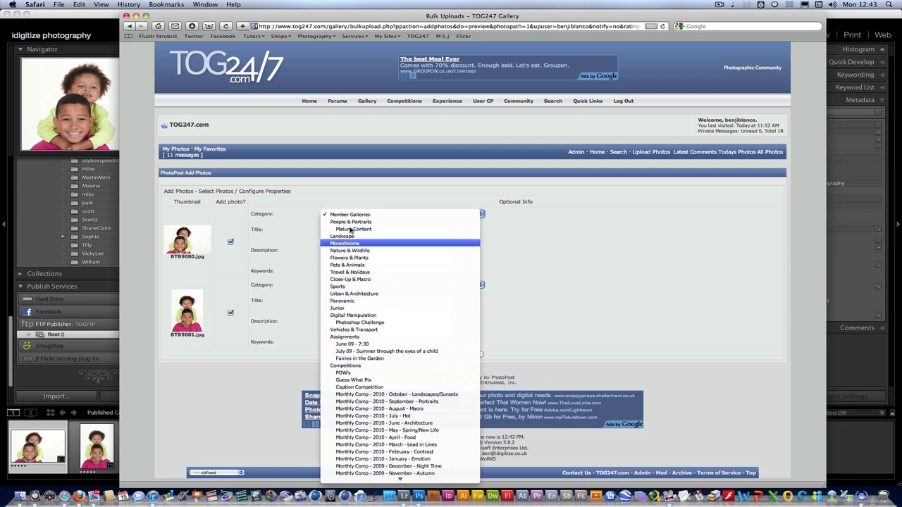
click(353, 210)
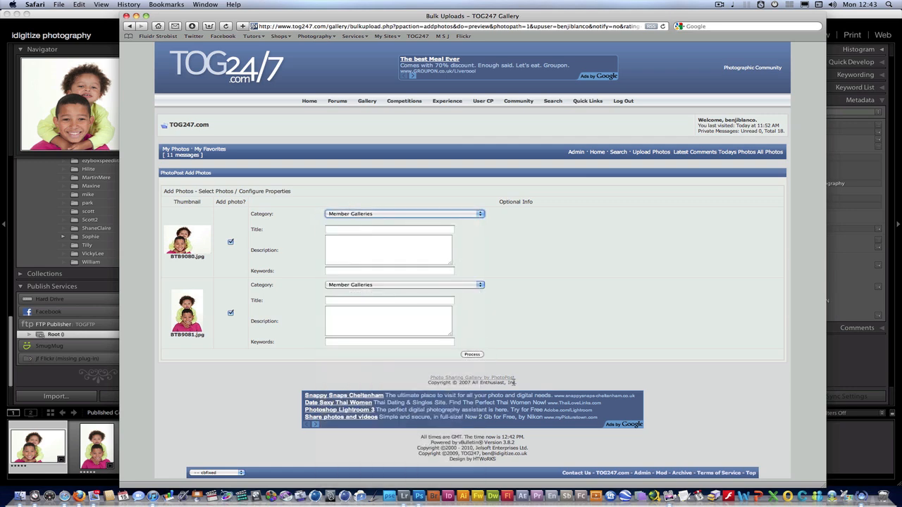
click(671, 487)
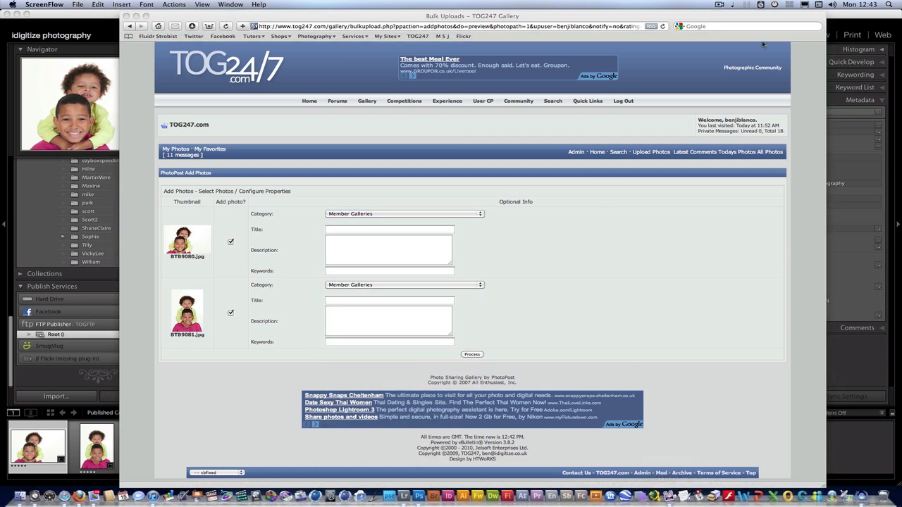